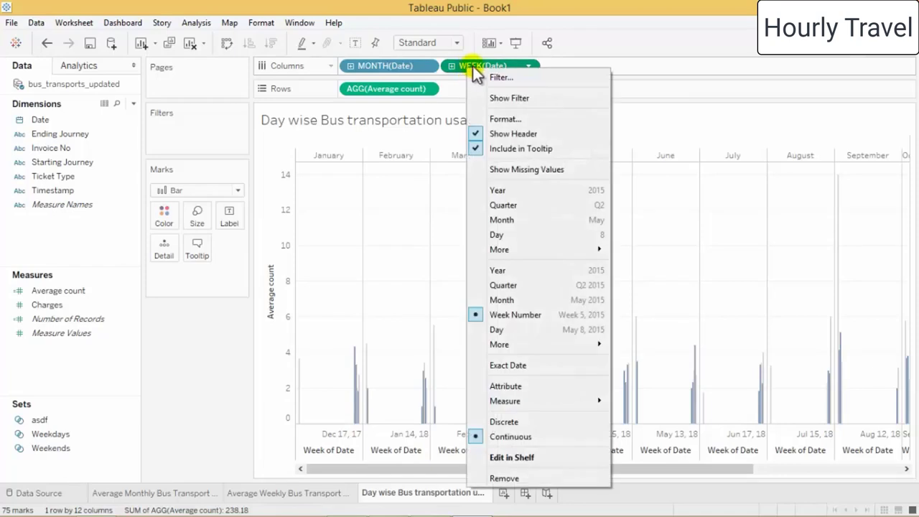
Try displaying the second Date field on Columns as a continuous day and check the January section of the chart
left_click(527, 330)
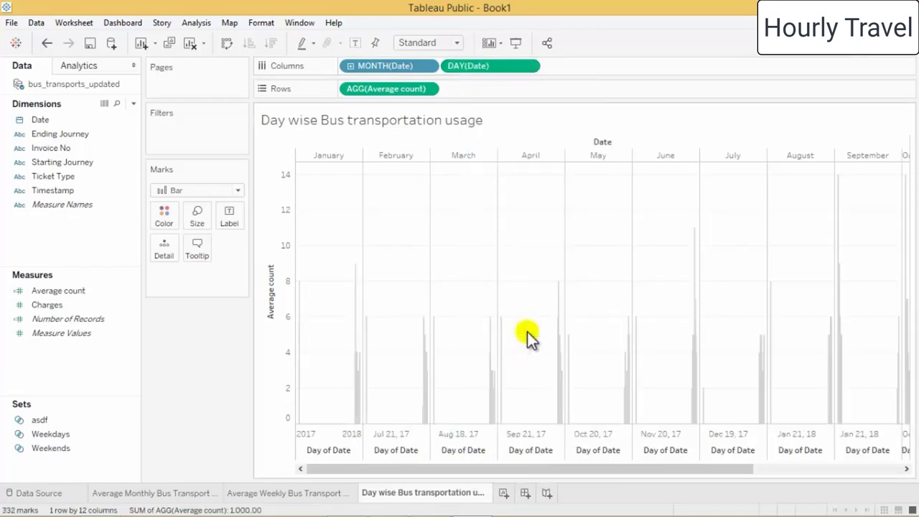
right_click(357, 381)
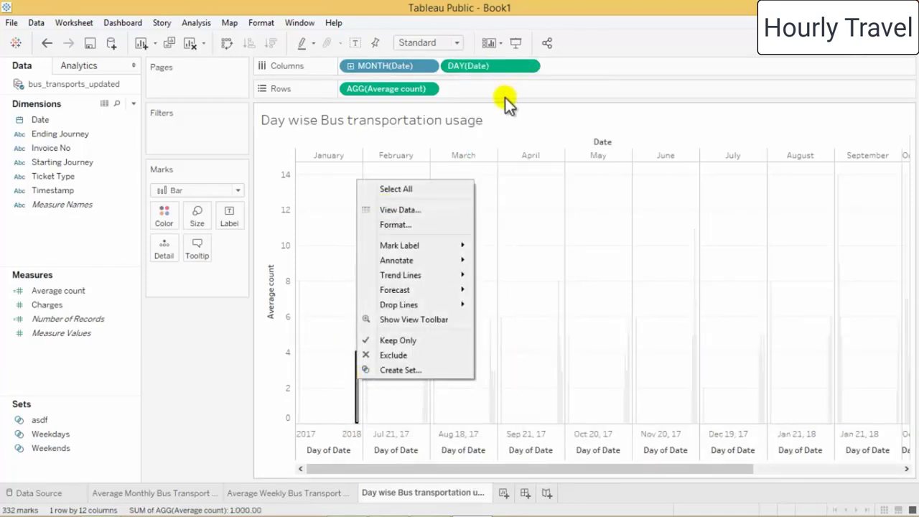
left_click(351, 436)
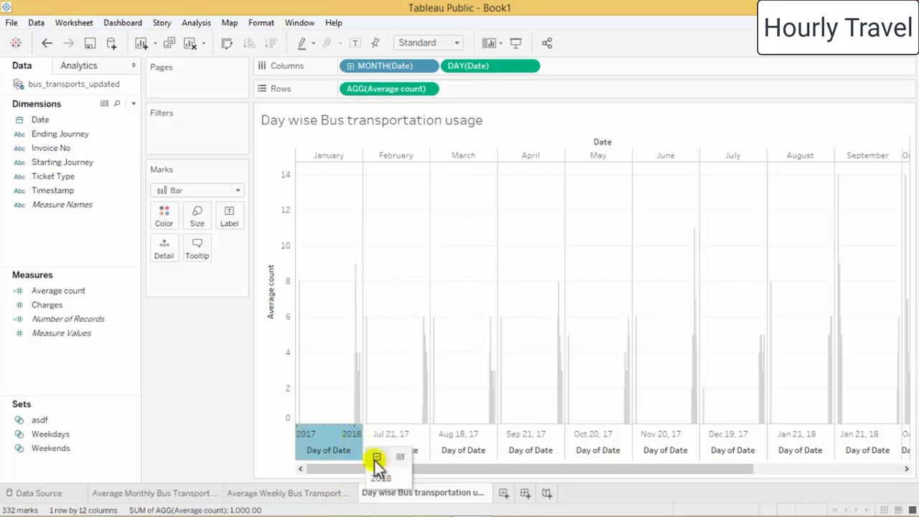
key("ctrl+z")
key("ctrl+z")
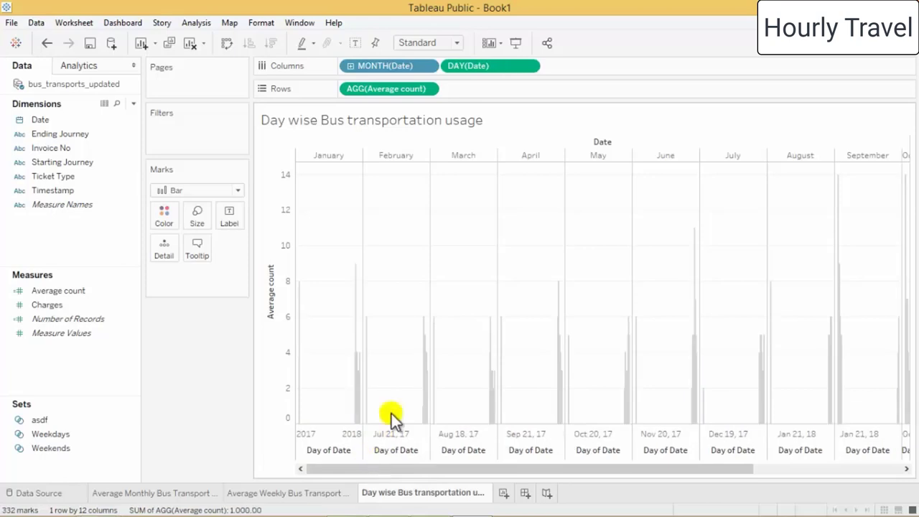
Change the second Date field on Columns to the discrete Weekday date part
right_click(493, 69)
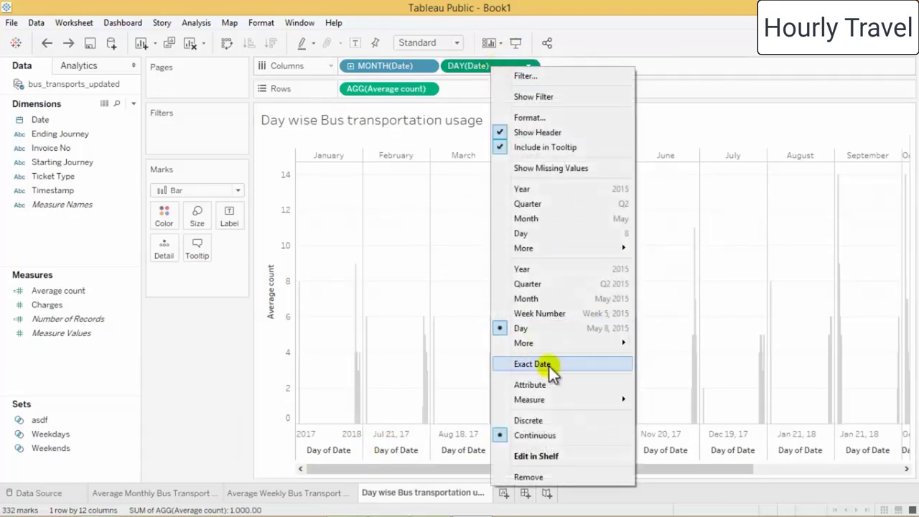
mouse_move(584, 248)
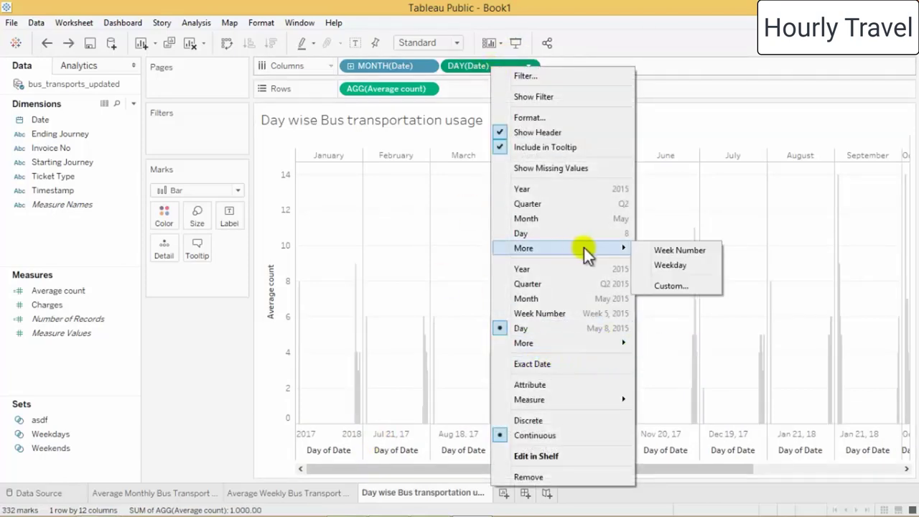
left_click(674, 265)
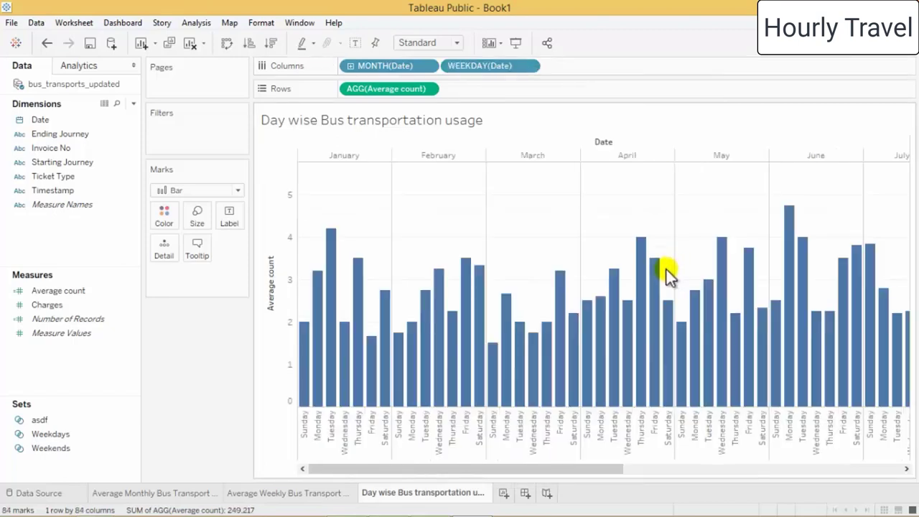
left_click_drag(584, 471, 449, 467)
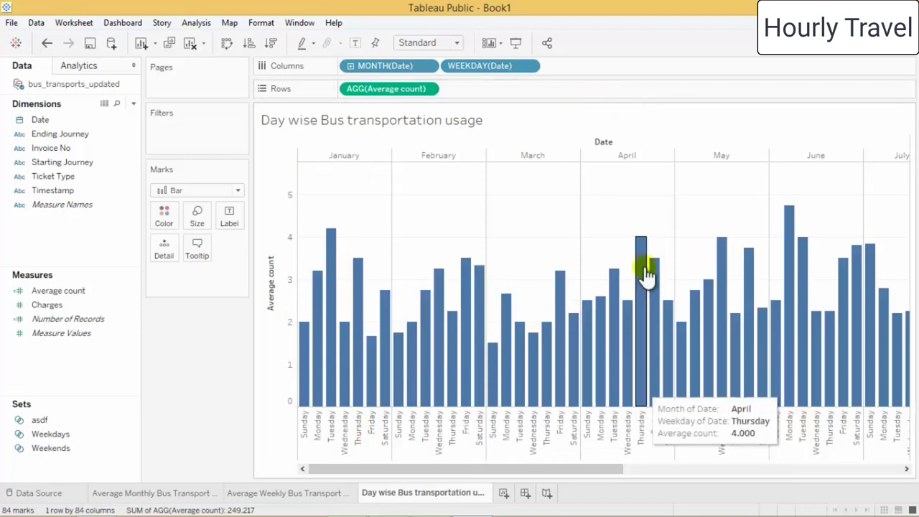
left_click_drag(564, 474, 364, 420)
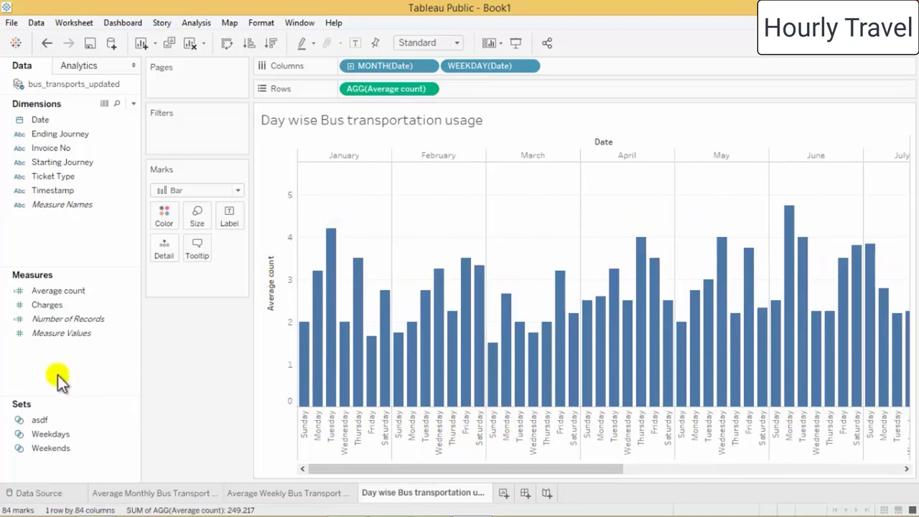
Label the bars with Average count and inspect the first January weekday bars
left_click_drag(65, 293, 237, 219)
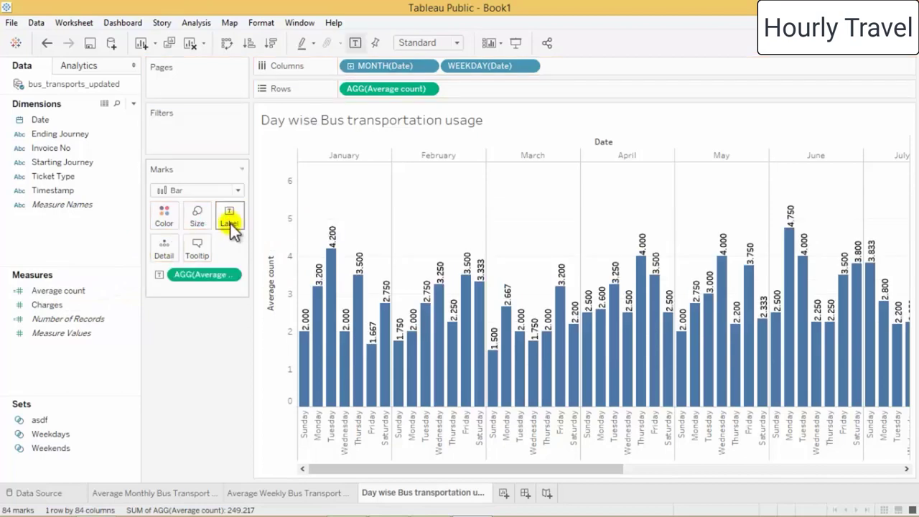
left_click(305, 370)
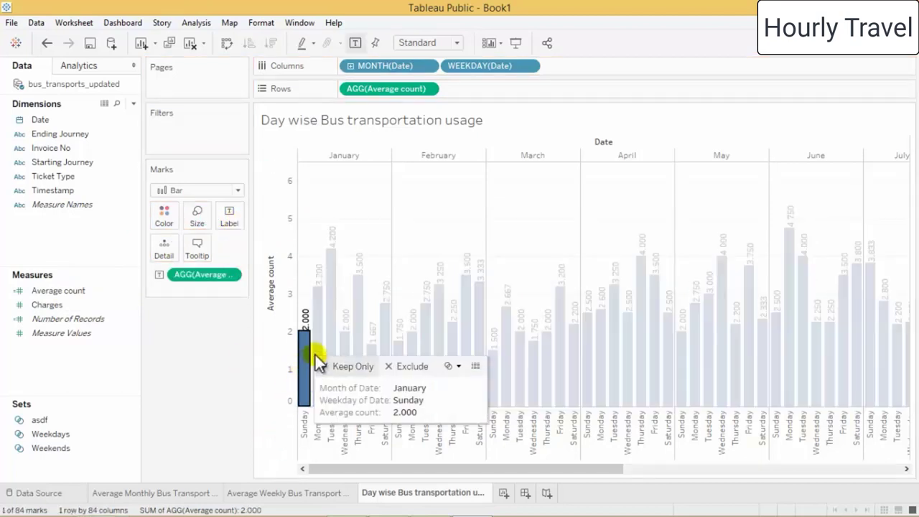
left_click(318, 342)
left_click(331, 398)
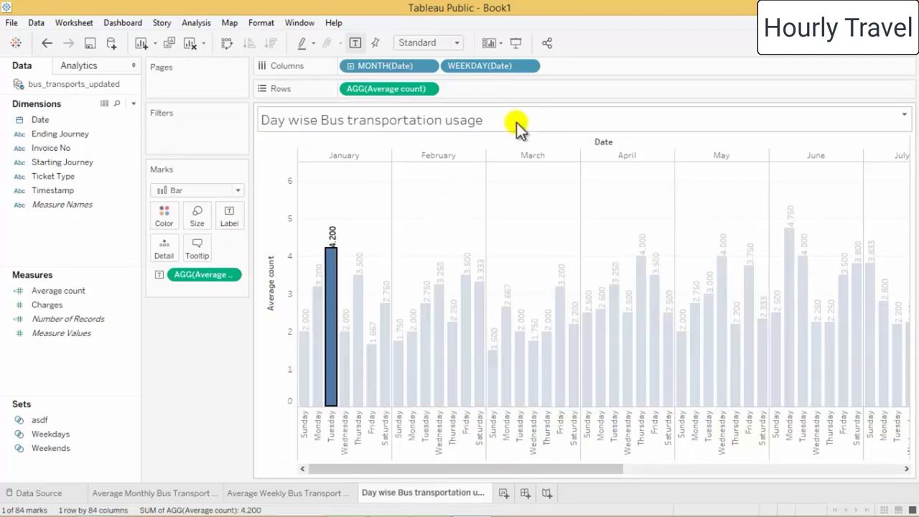
left_click(185, 425)
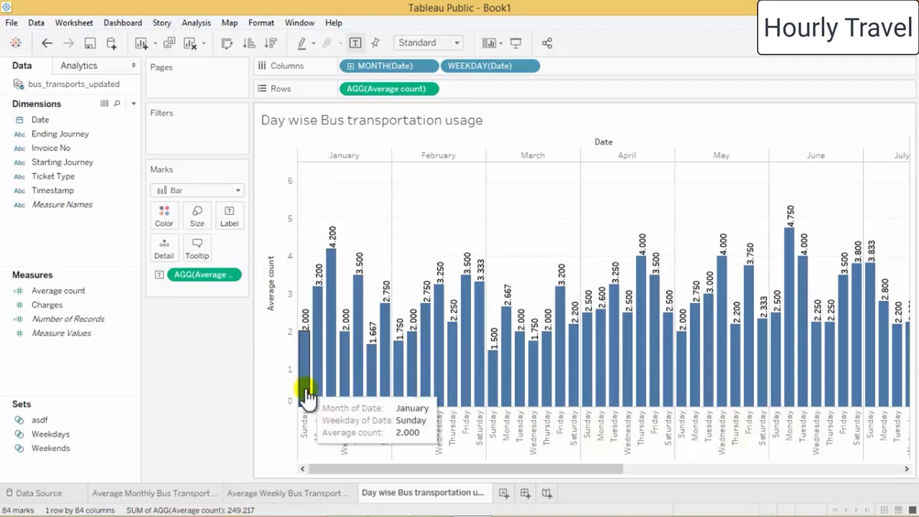
Change the chart title to "Daywise MonthlyBus transportation usage"
double_click(287, 122)
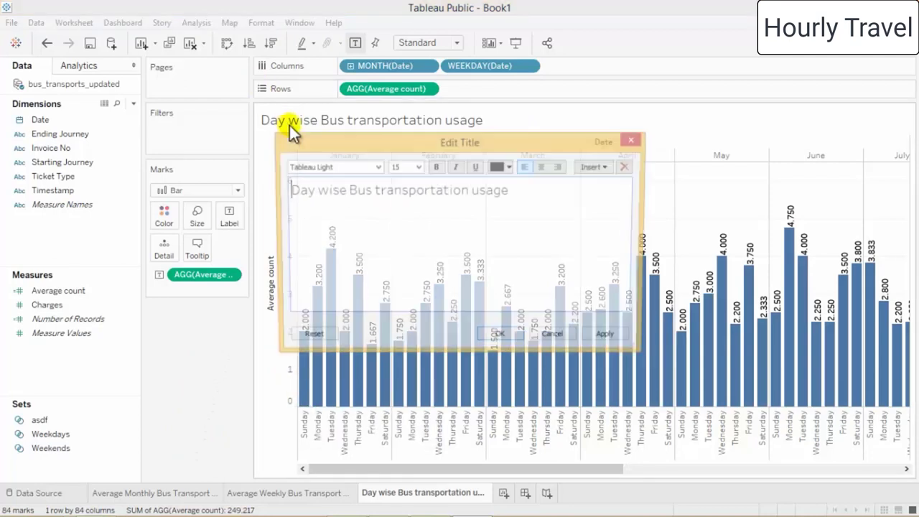
key("BackSpace")
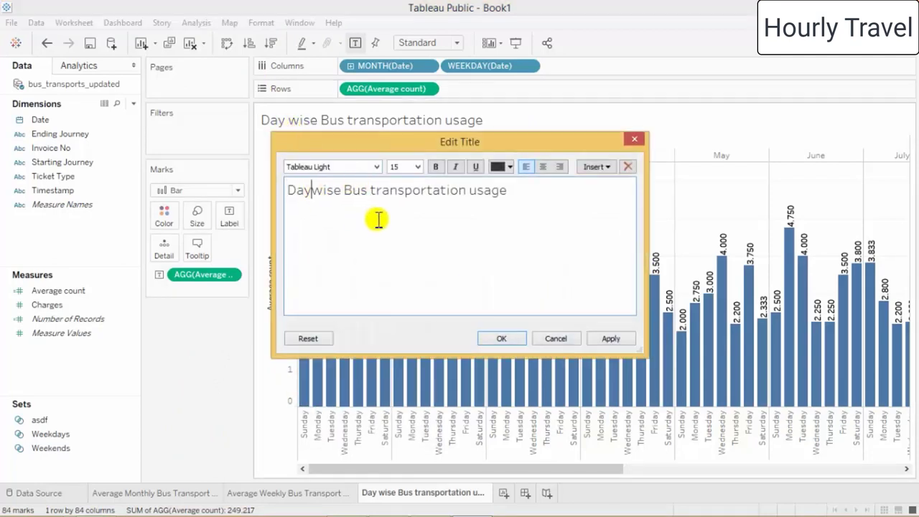
left_click(512, 191)
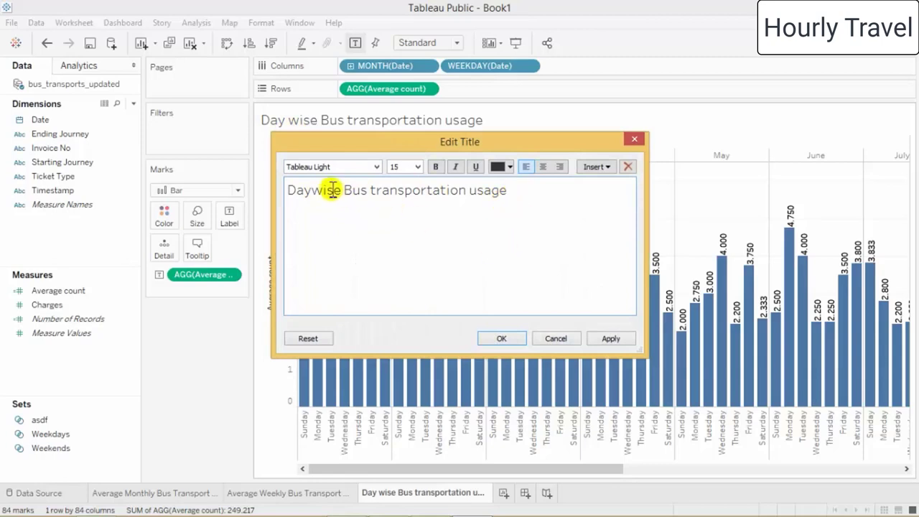
left_click(343, 191)
type("Monthly")
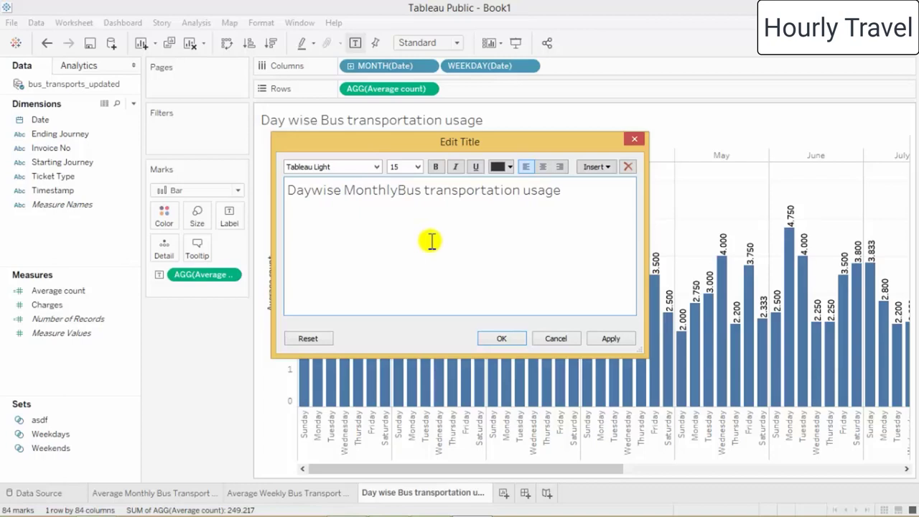
left_click(501, 338)
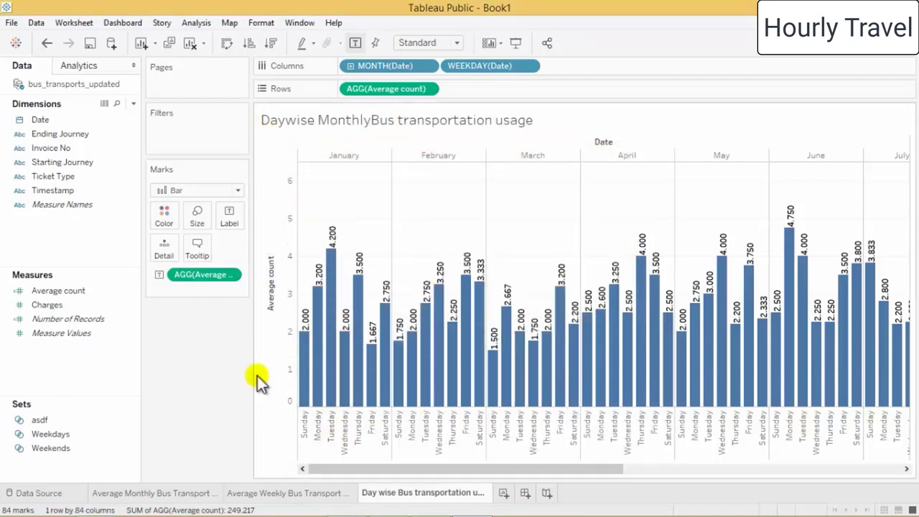
right_click(268, 323)
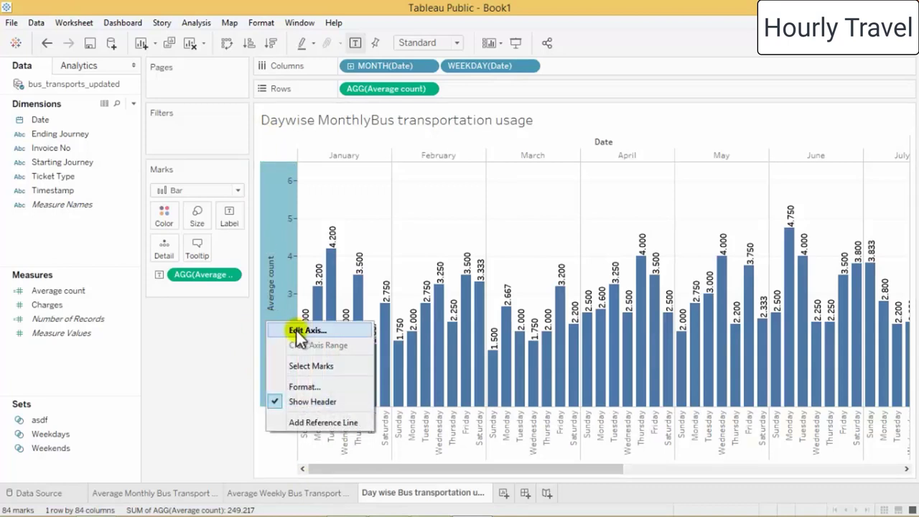
left_click(205, 383)
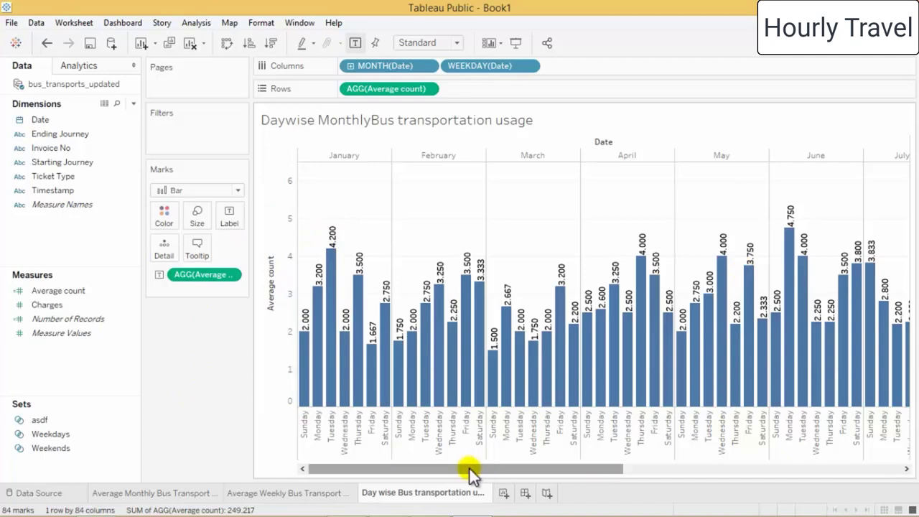
Slightly adjust the width of the bars through the mark size
left_click(198, 216)
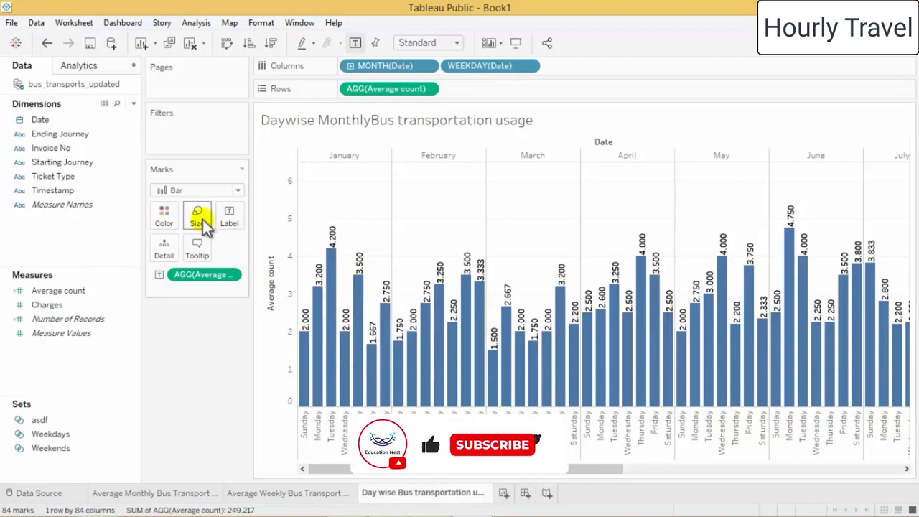
mouse_move(278, 250)
left_mouse_down()
mouse_move(208, 249)
mouse_move(284, 251)
left_mouse_up()
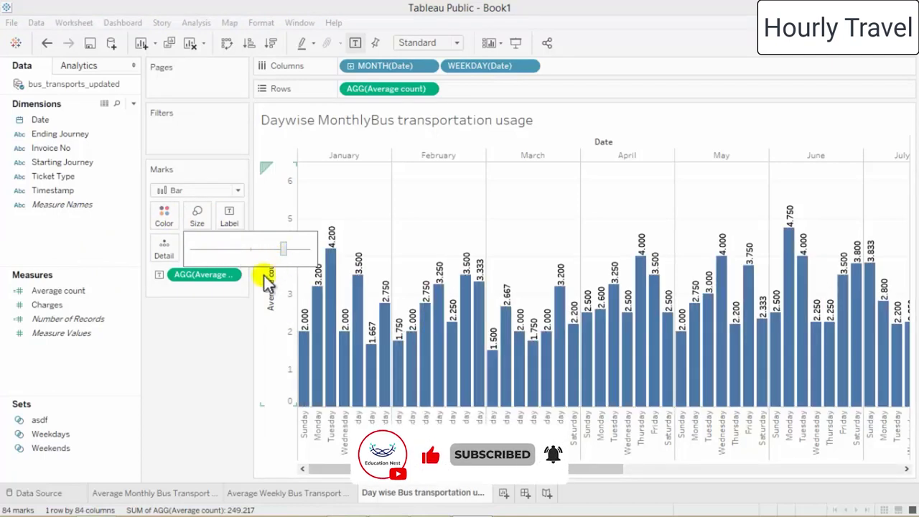
left_click(231, 404)
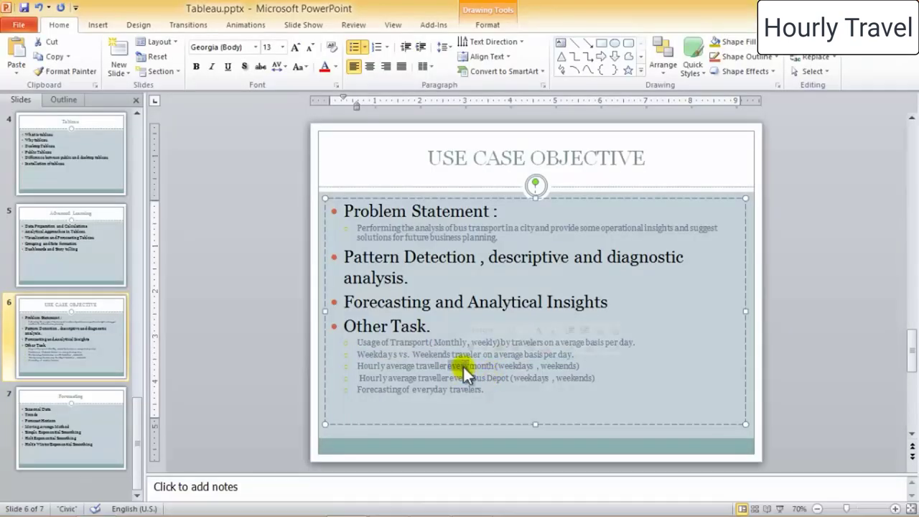
In PowerPoint, review the transport usage, weekday versus weekend, and hourly traveller bullets under Other Task on the USE CASE OBJECTIVE slide
triple_click(463, 366)
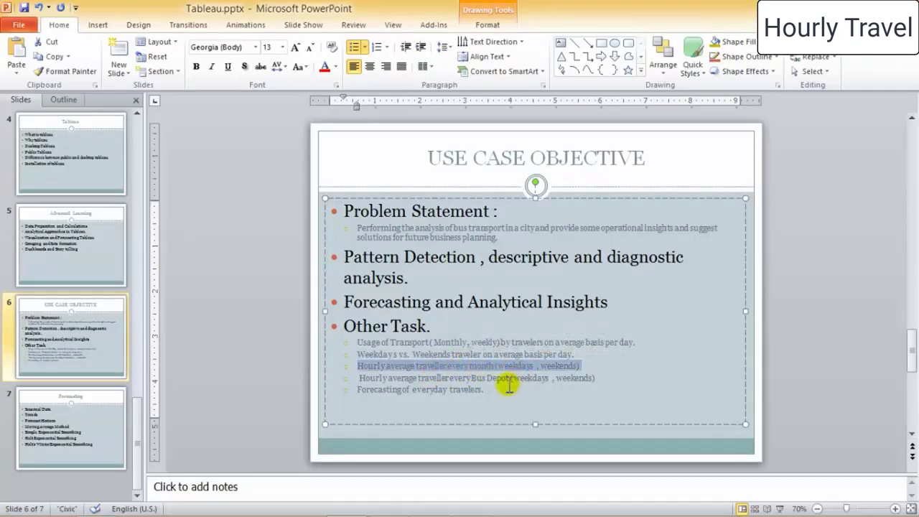
left_click(496, 382)
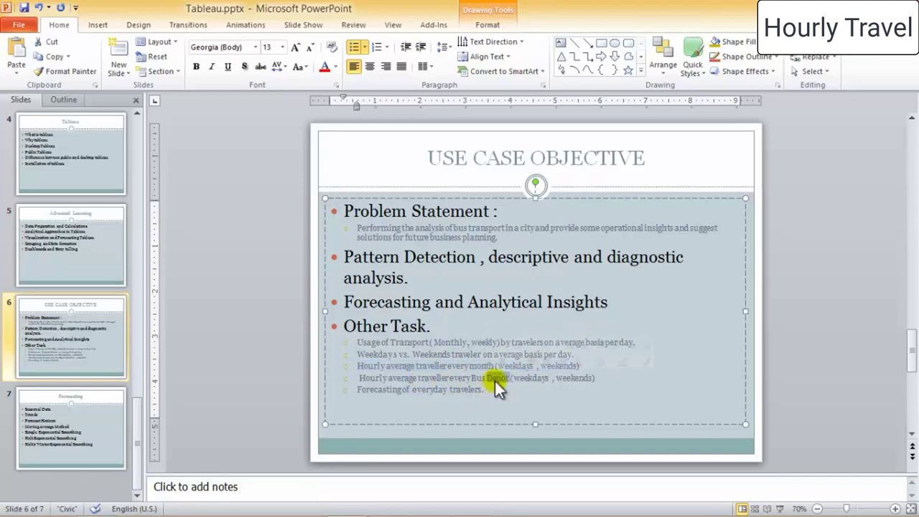
left_click_drag(584, 366, 439, 343)
left_click_drag(358, 344, 625, 346)
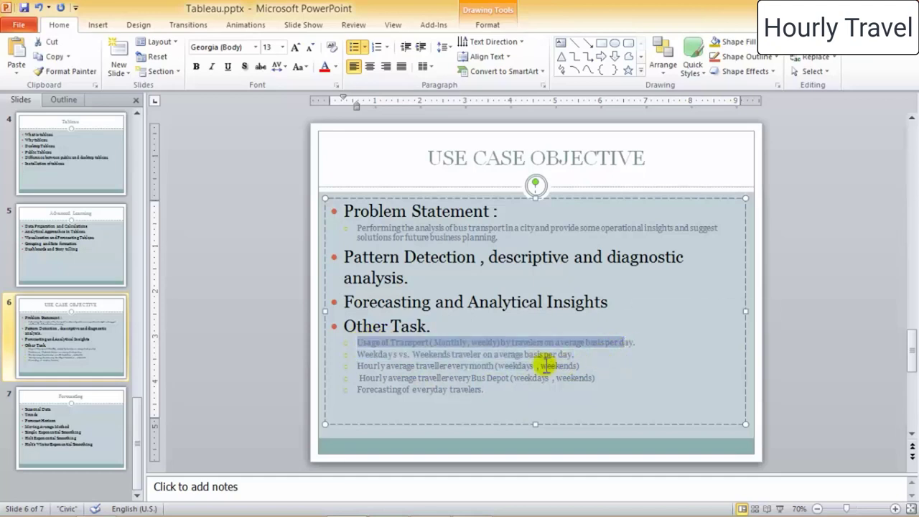
double_click(424, 354)
left_click_drag(366, 349, 562, 355)
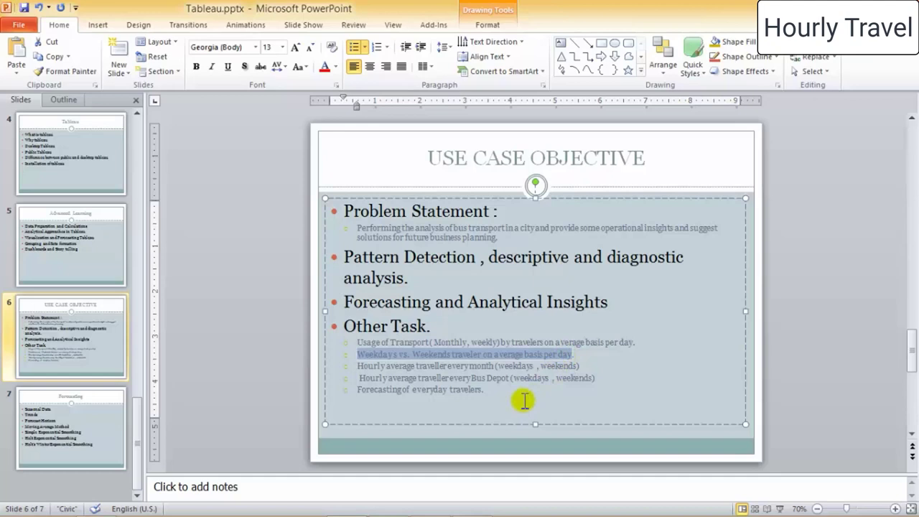
Replace "day" with "monthly" at the end of the Weekdays vs. Weekends bullet and check the hourly traveller bullet below it
left_click(573, 355)
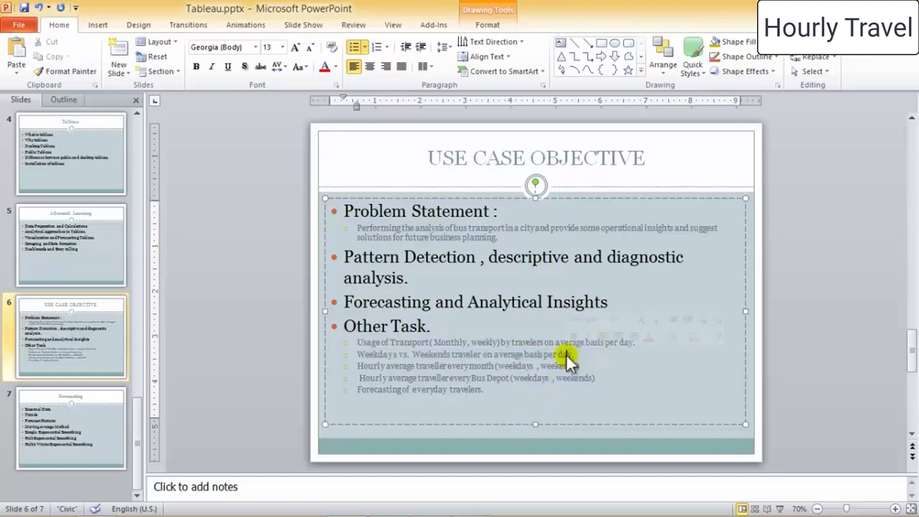
double_click(567, 353)
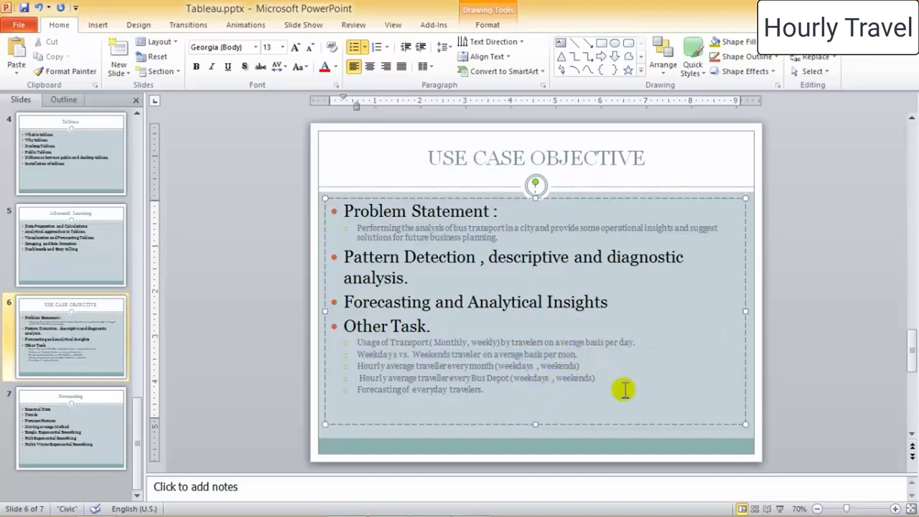
left_click(620, 379)
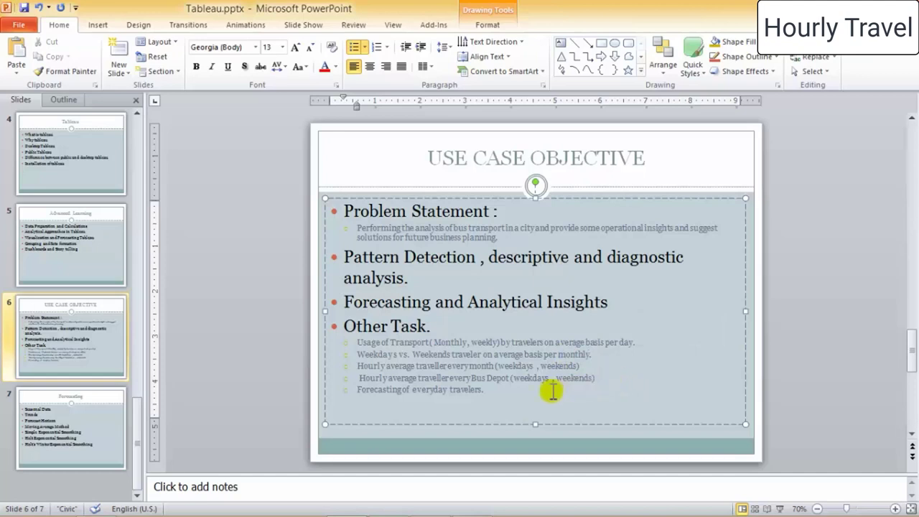
double_click(367, 366)
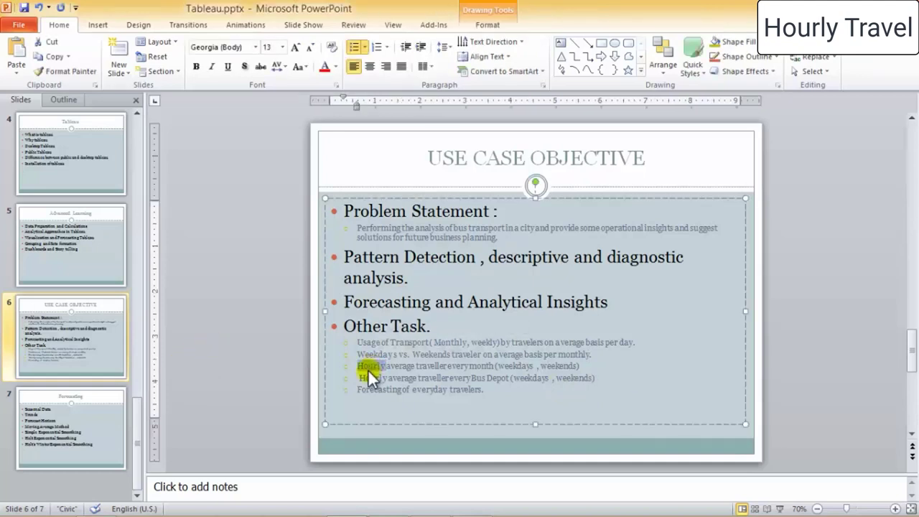
left_click(245, 375)
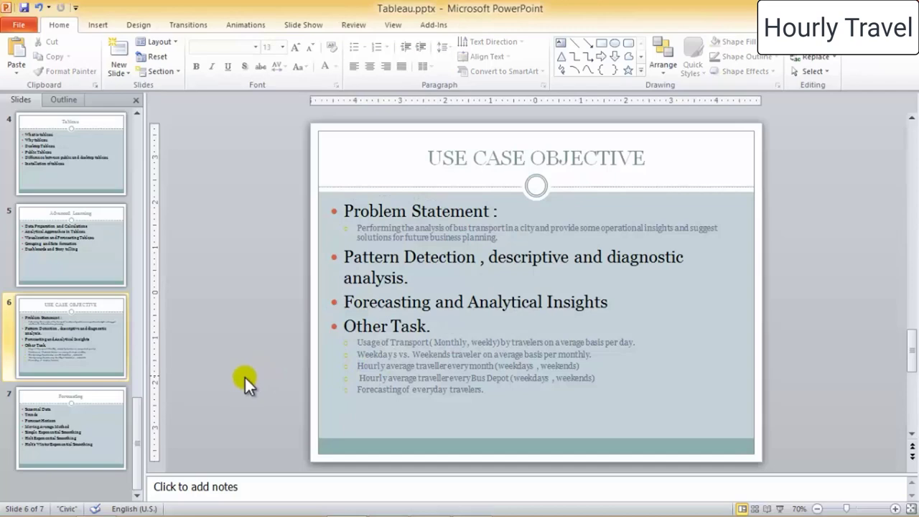
In Tableau, select the January bars from Monday to Friday and open their options for creating a set
key("alt+Tab")
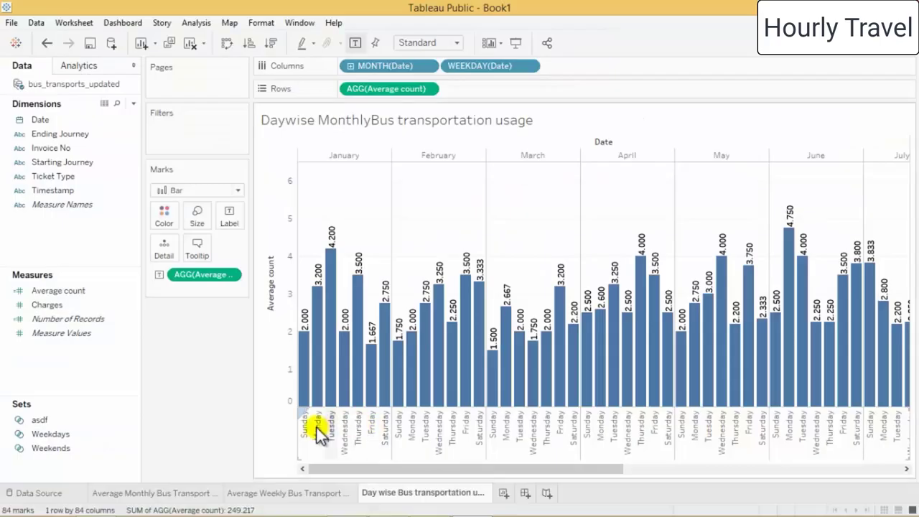
mouse_move(316, 421)
left_click(319, 400)
left_click(329, 374, "ctrl")
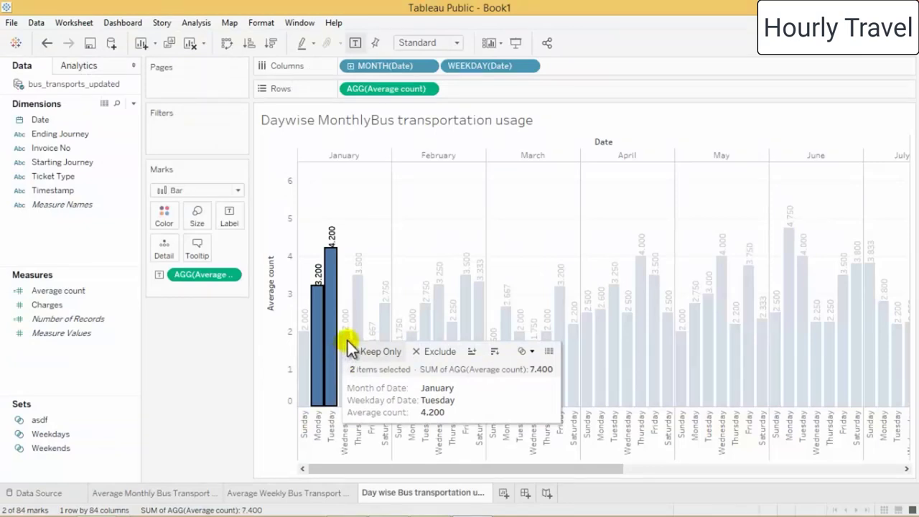
left_click(345, 366, "ctrl")
left_click(357, 337, "ctrl")
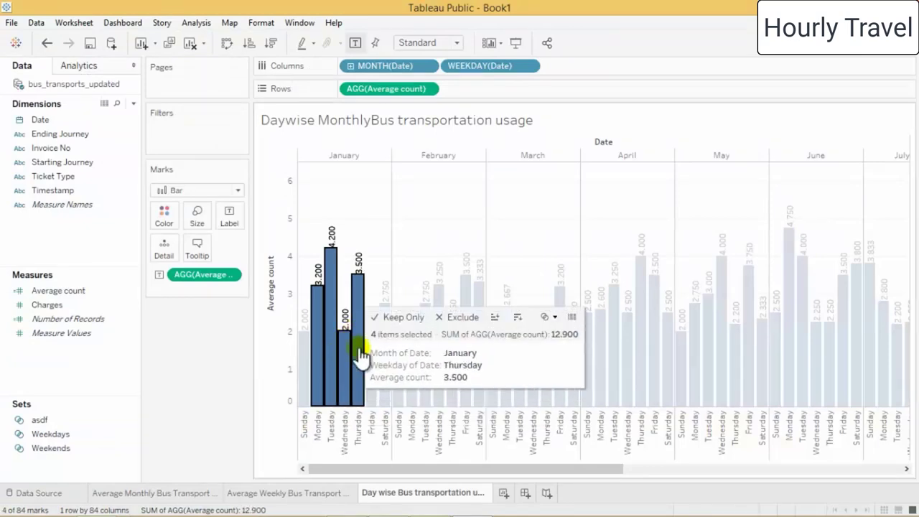
left_click(371, 406, "ctrl")
right_click(369, 397)
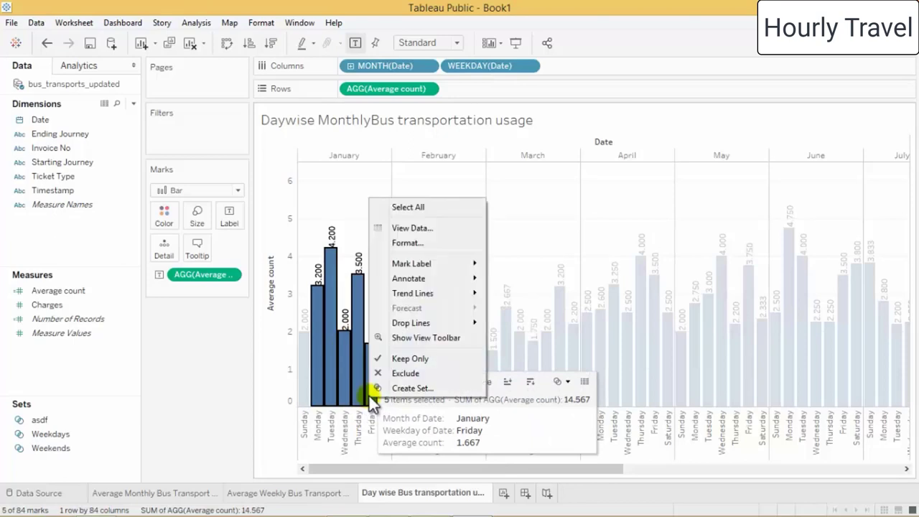
Keep only the Wednesday, Thursday and Friday columns in the chart and clear the selection
left_click(363, 429)
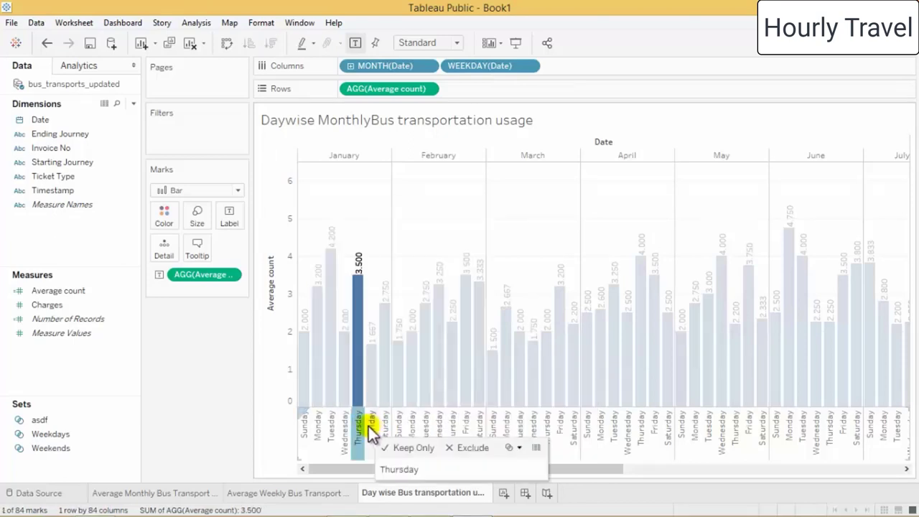
left_click(369, 429, "ctrl")
left_click(340, 430, "ctrl")
left_click(381, 447)
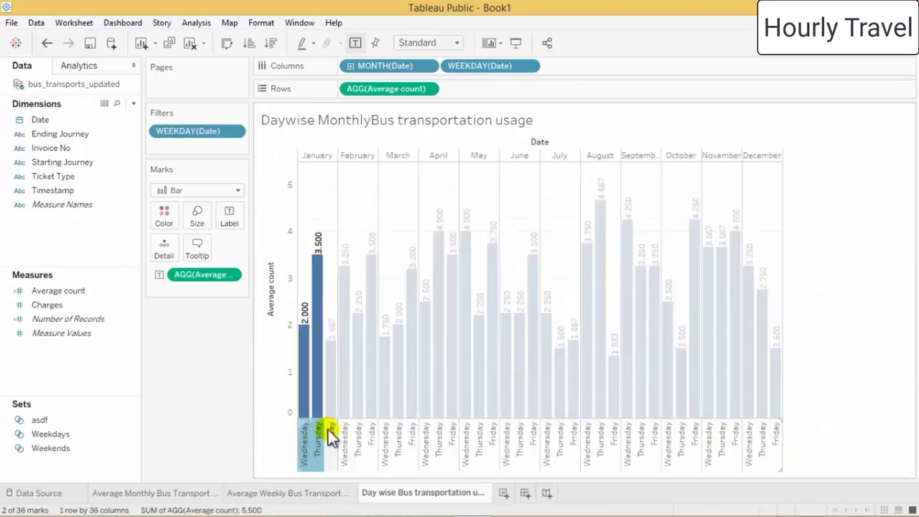
key("Escape")
Remove the weekday filter, filter the chart by the Weekends set, and swap that filter for the Weekdays set
left_click(49, 436)
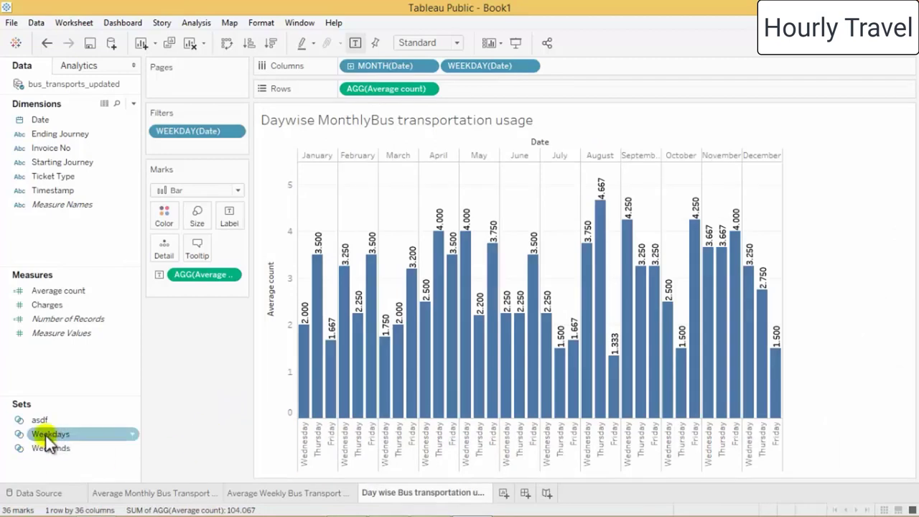
left_click_drag(207, 136, 7, 191)
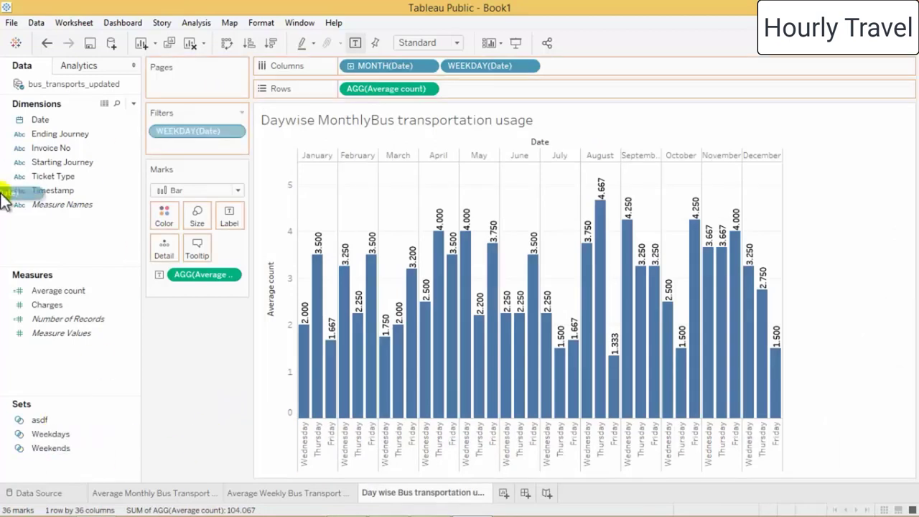
left_click_drag(52, 447, 180, 139)
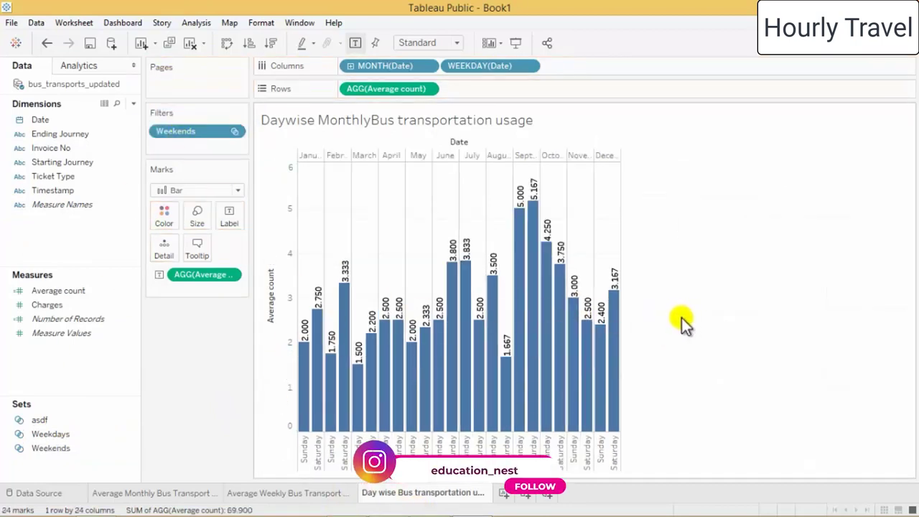
left_click_drag(185, 132, 180, 237)
left_click(72, 434)
left_click_drag(78, 434, 183, 131)
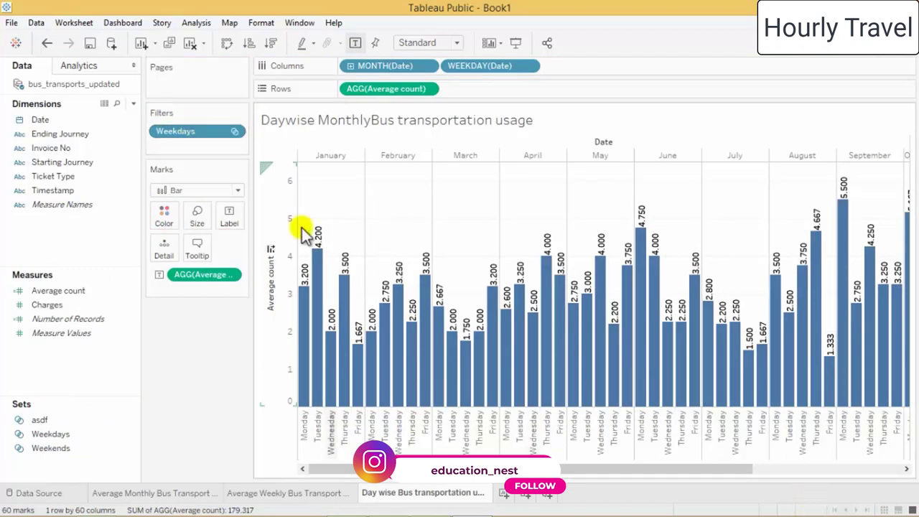
Switch the Weekdays set filter to show In/Out of Set and select In
left_click(235, 131)
left_click(244, 256)
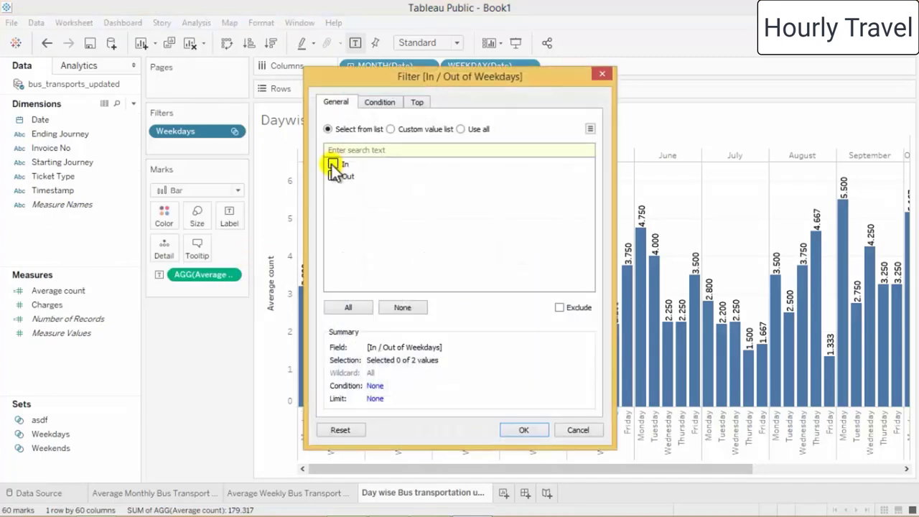
left_click(332, 164)
Enable a by-field condition in the Weekdays filter and choose Starting Journey as its field
left_click(379, 102)
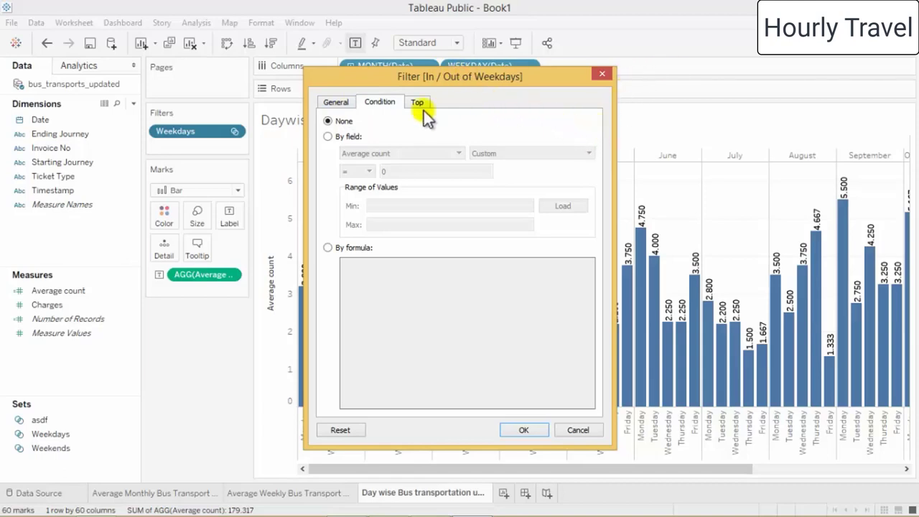
left_click(341, 137)
left_click(399, 153)
left_click(402, 156)
left_click(404, 156)
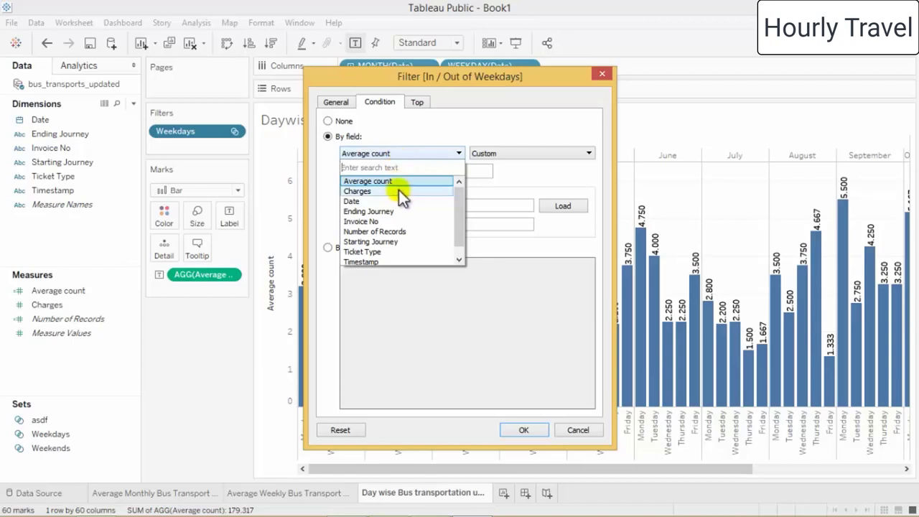
left_click(407, 241)
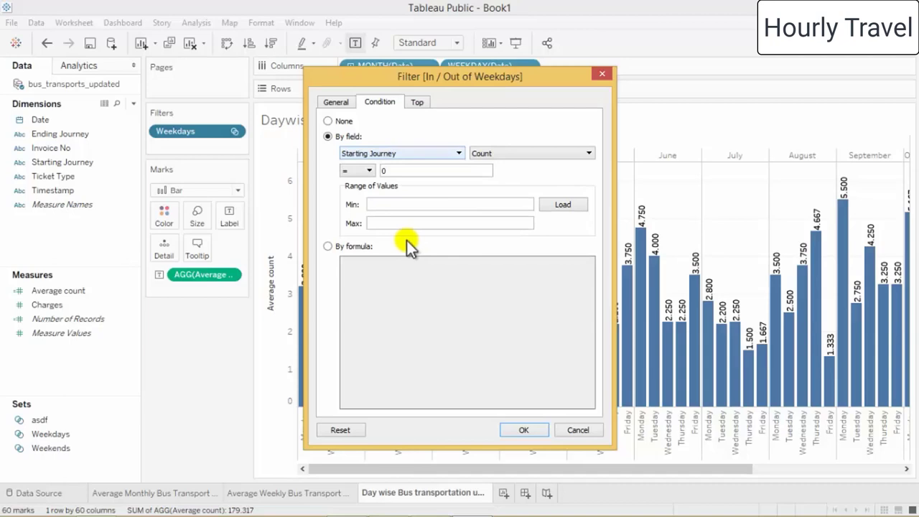
left_click(368, 172)
left_click(368, 171)
left_click(407, 176)
Set the Weekdays filter's condition to a sum of Charges less than 30 and accept it
left_click(403, 154)
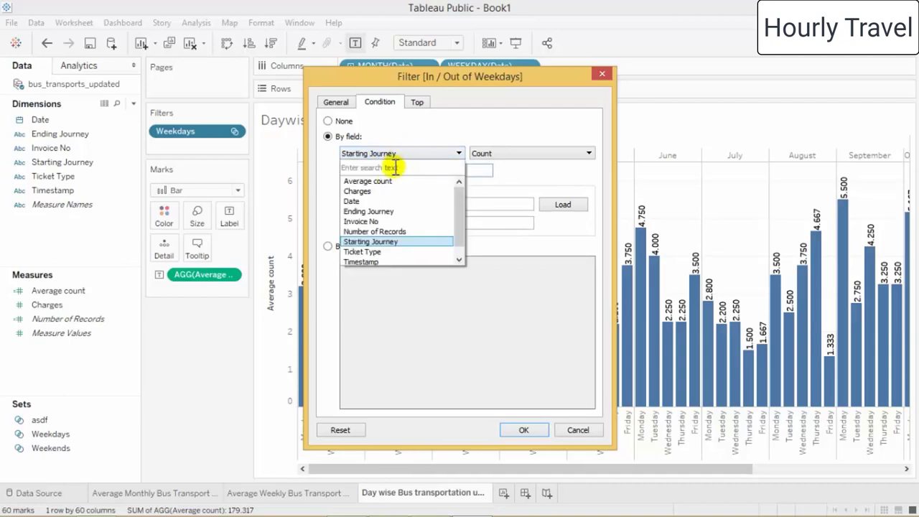
left_click(390, 193)
left_click(358, 172)
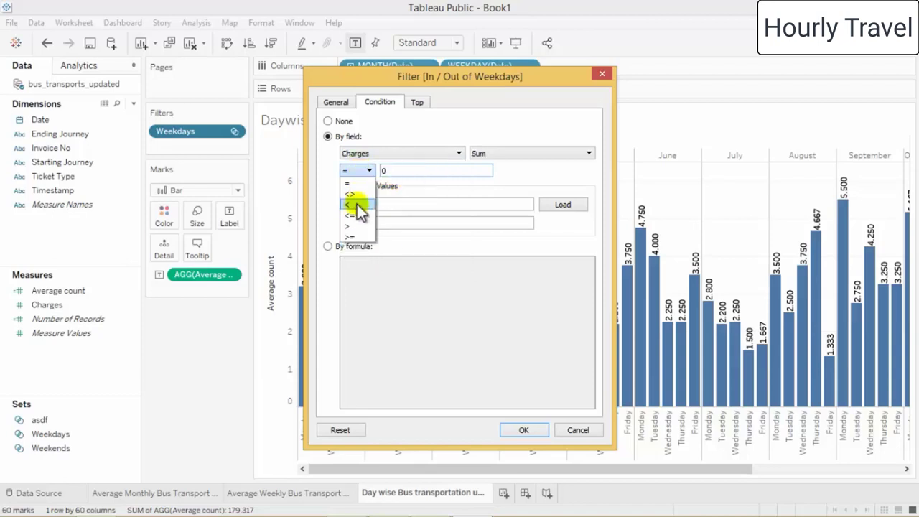
left_click(357, 202)
double_click(409, 170)
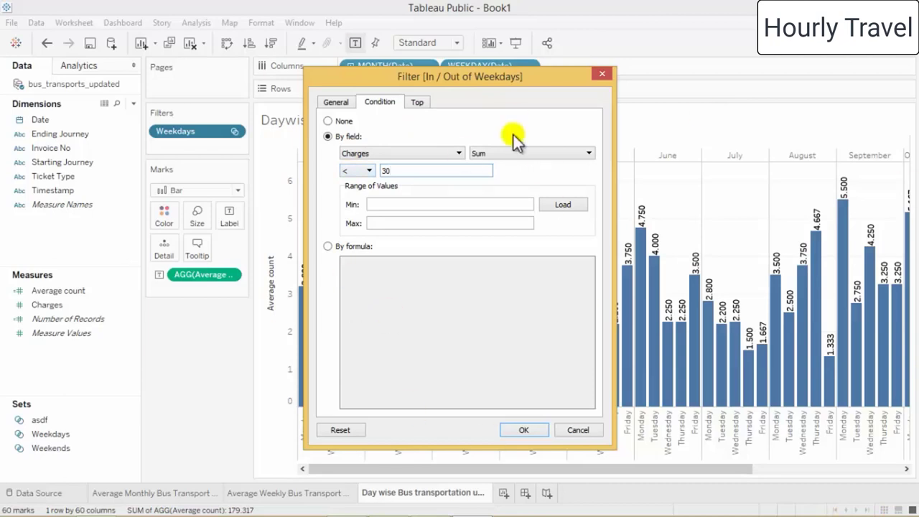
left_click(537, 432)
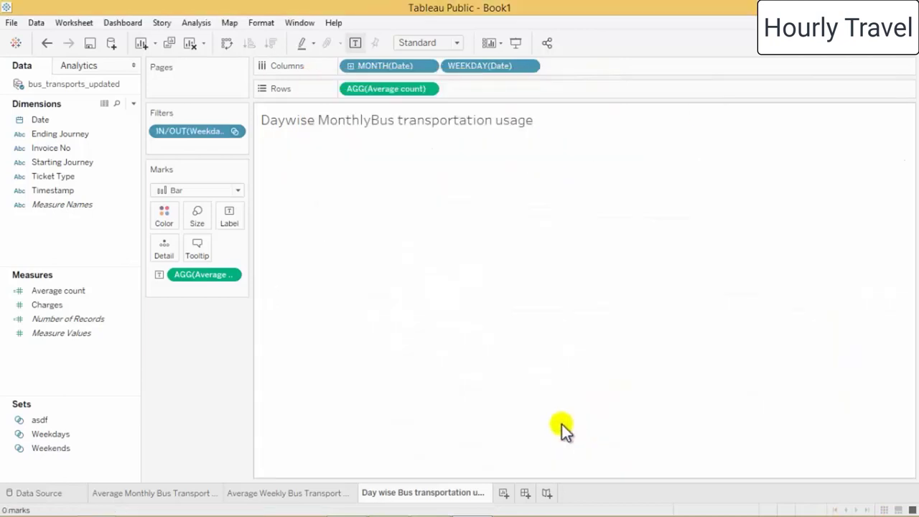
Edit the Weekdays filter's condition to a sum of Charges greater than 30 and apply it
left_click_drag(101, 295, 214, 178)
left_click(233, 132)
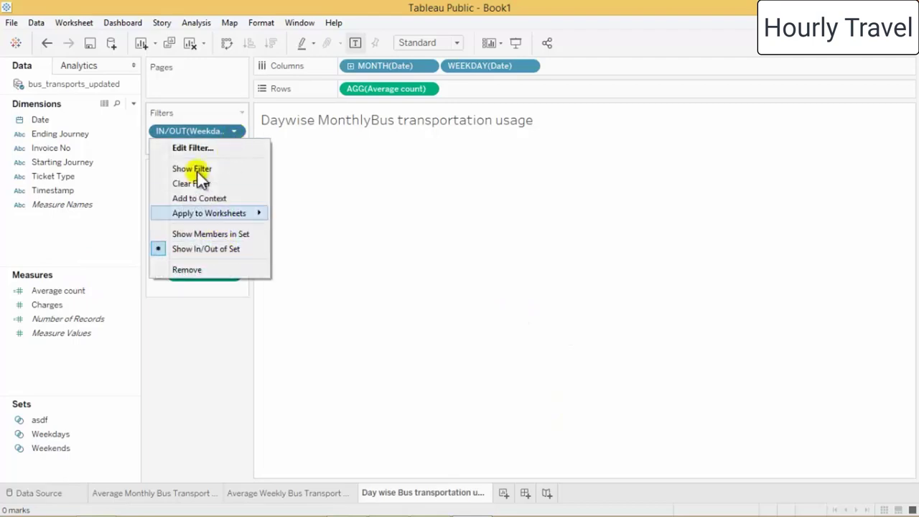
left_click(197, 150)
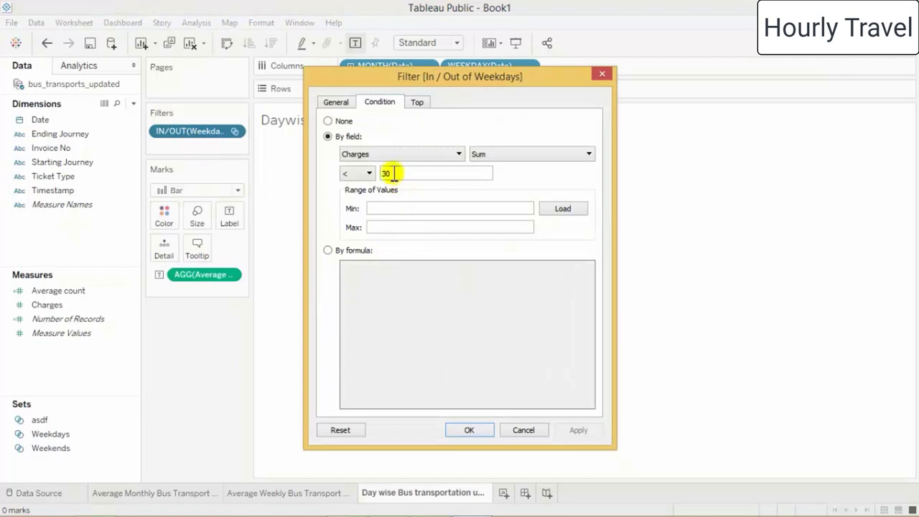
left_click(353, 173)
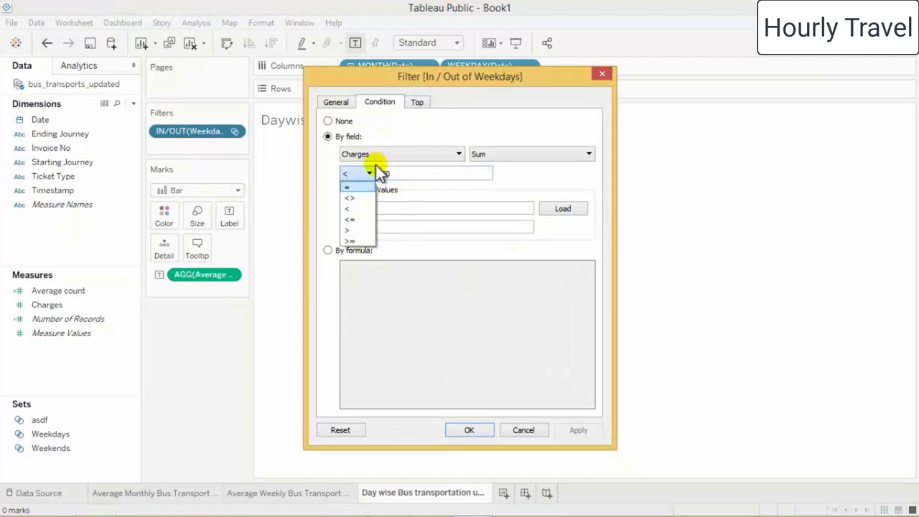
left_click(515, 154)
left_click(515, 154)
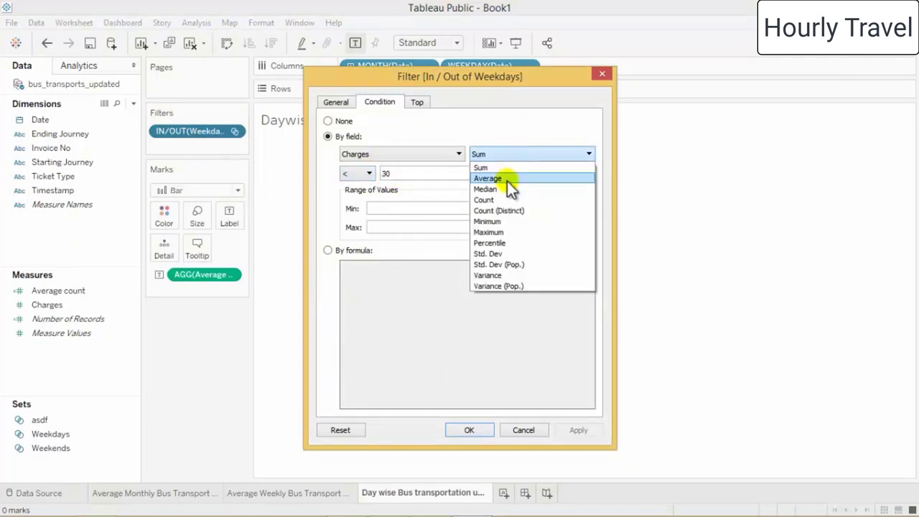
left_click(487, 152)
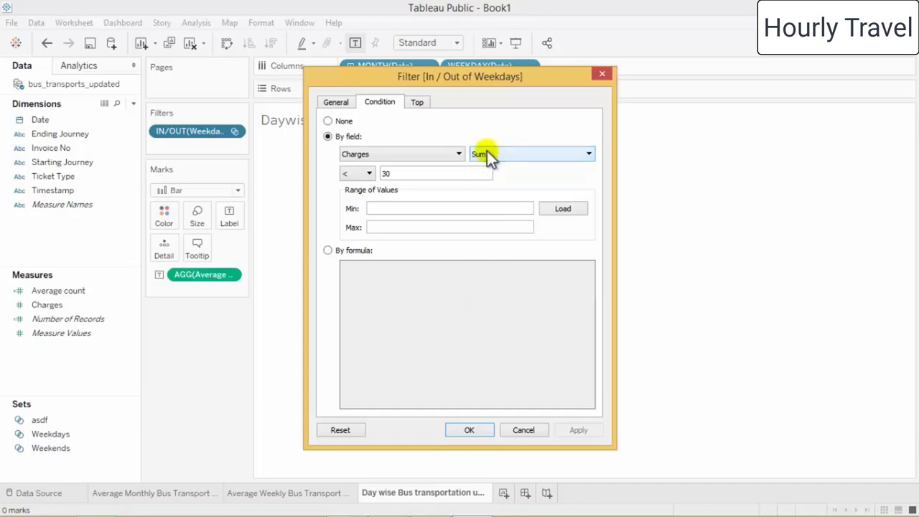
left_click(361, 176)
left_click(359, 231)
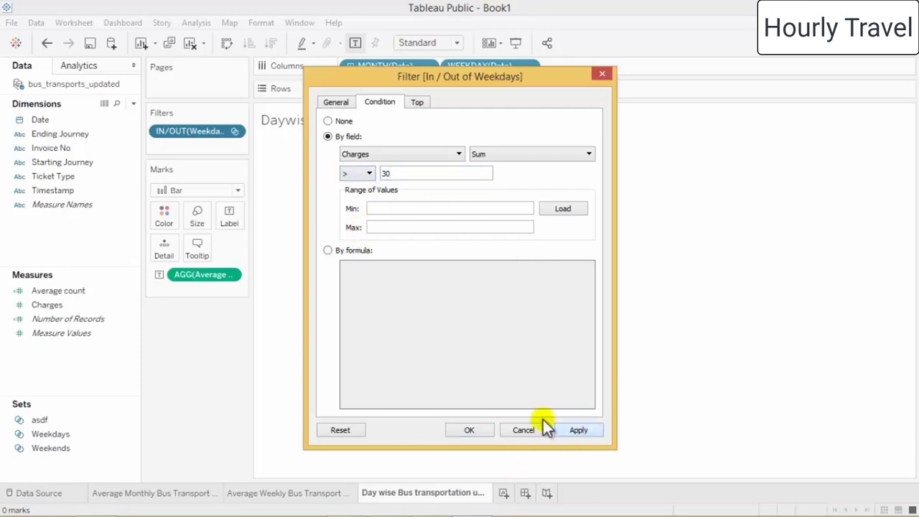
left_click(567, 429)
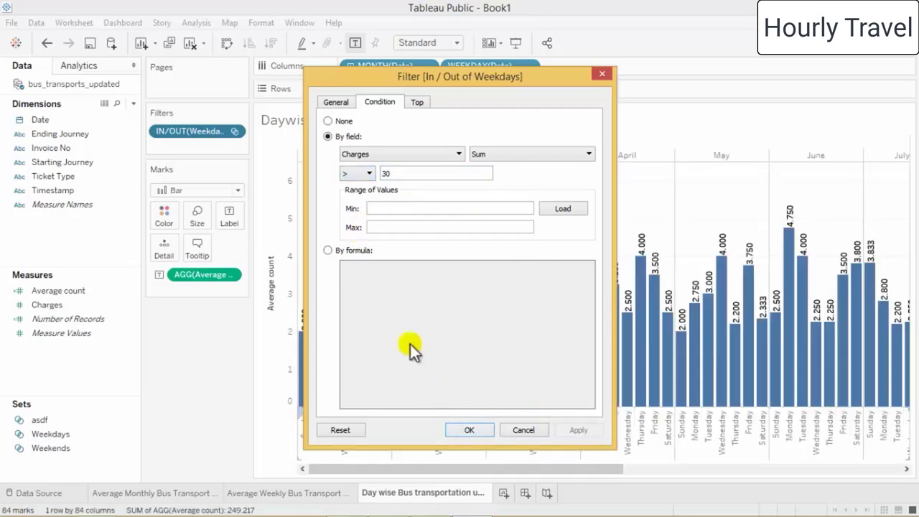
Raise the Charges threshold in the filter condition to 500, apply it and close the filter settings
left_click_drag(405, 170, 369, 175)
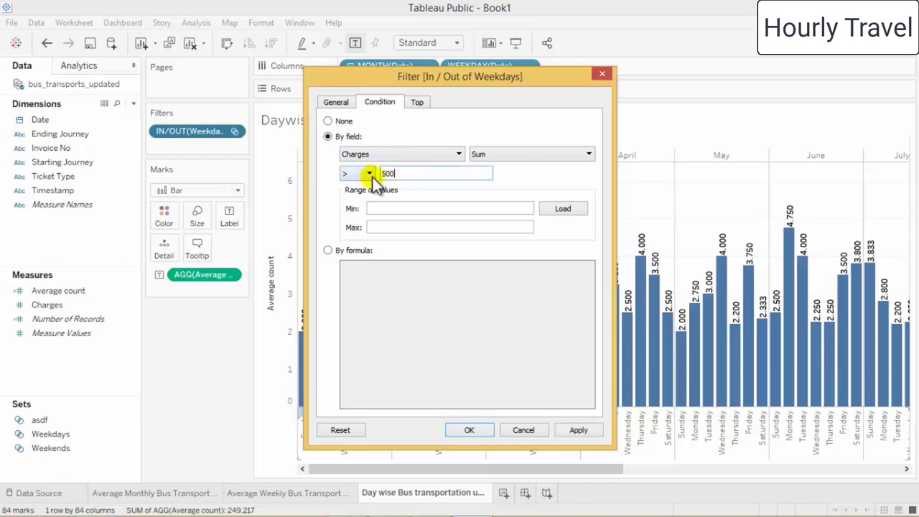
left_click(568, 430)
left_click(469, 430)
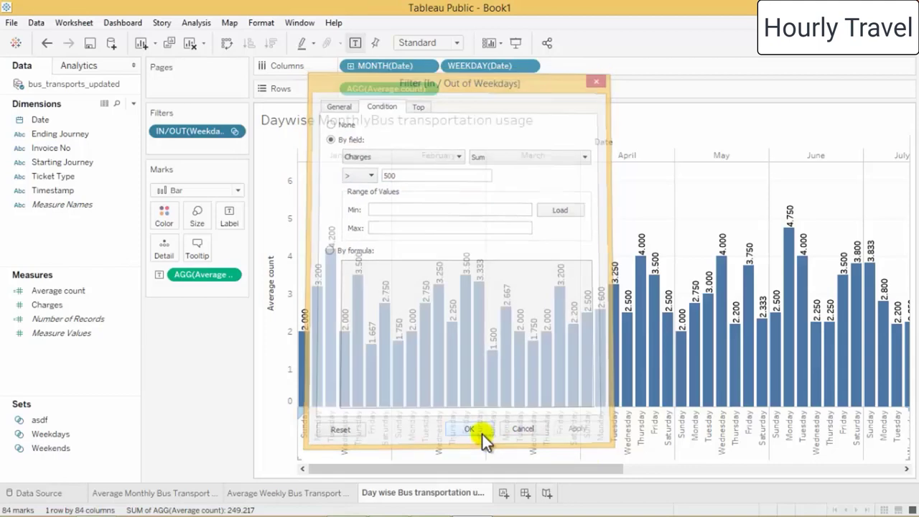
Add Charges as a second label on the bars beside the average count
mouse_move(372, 370)
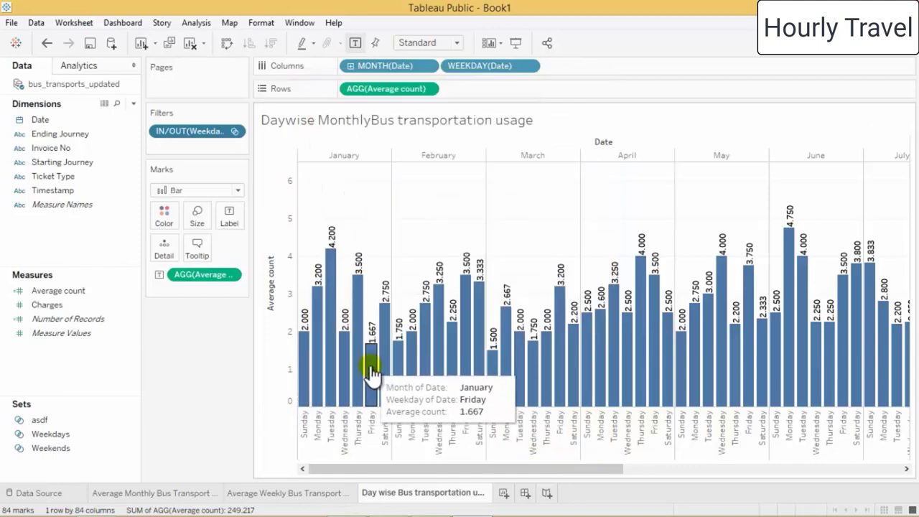
left_click(48, 308)
left_click_drag(49, 309, 230, 229)
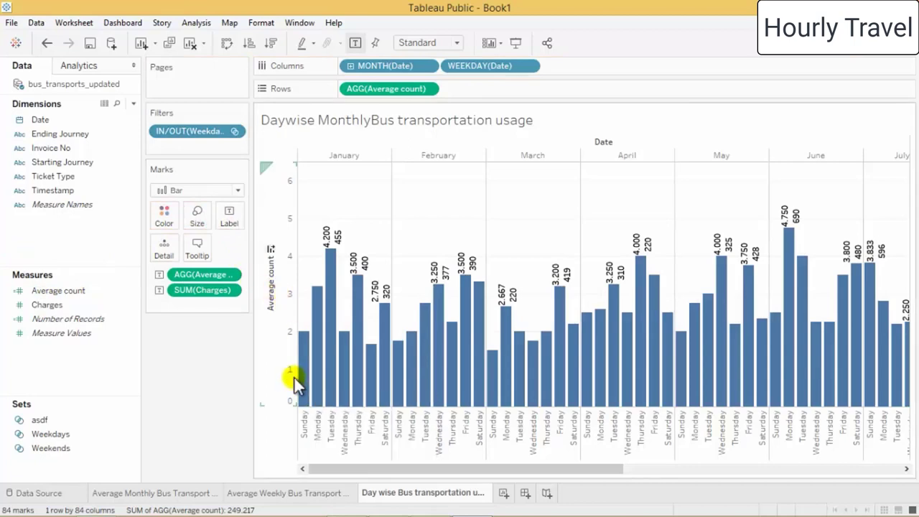
mouse_move(304, 383)
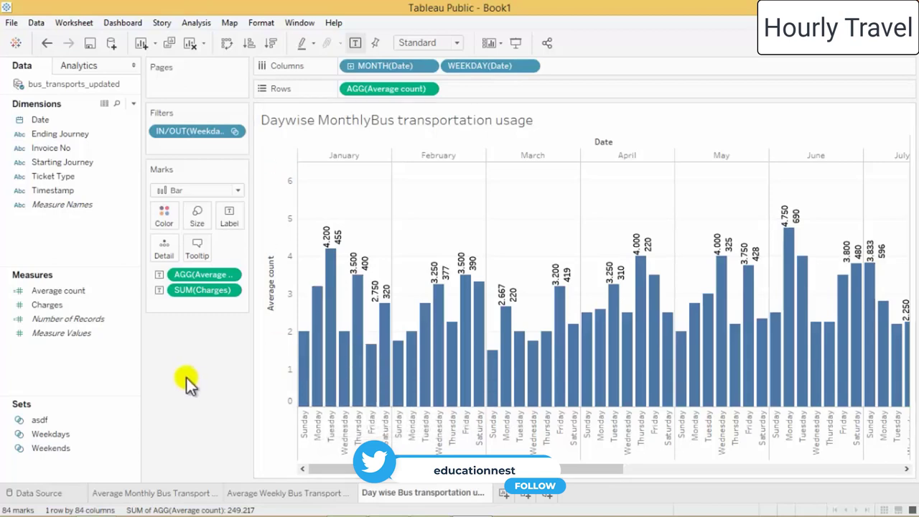
left_click(57, 304)
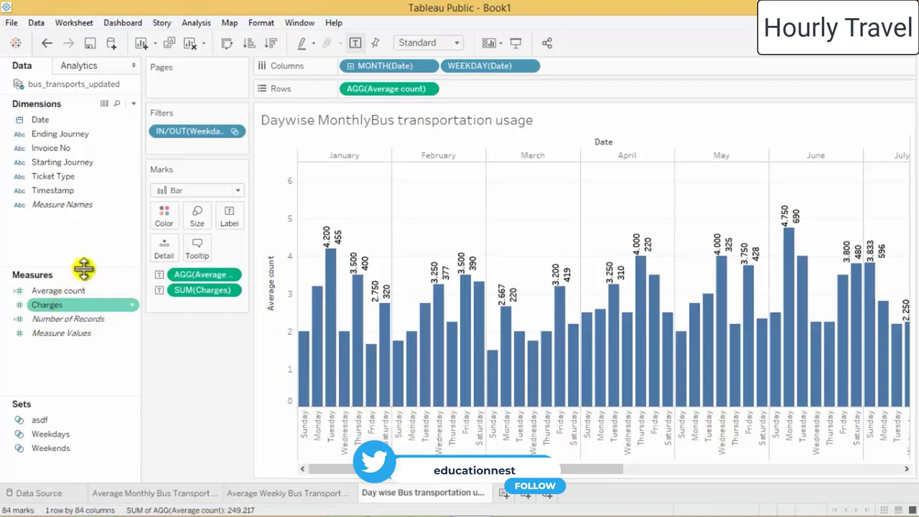
Change the Weekdays filter's condition to a sum of Charges greater than 0, load the range of values and apply it
left_click(234, 131)
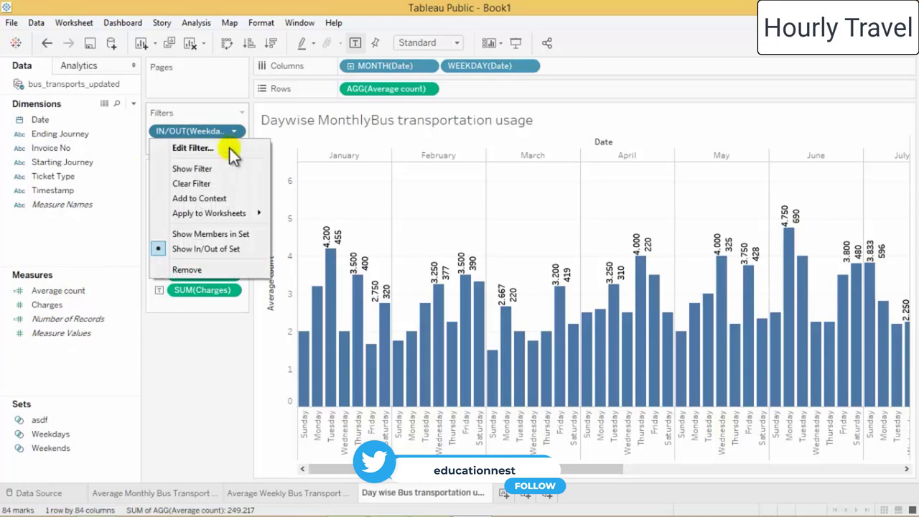
left_click(229, 148)
left_click_drag(403, 174, 340, 173)
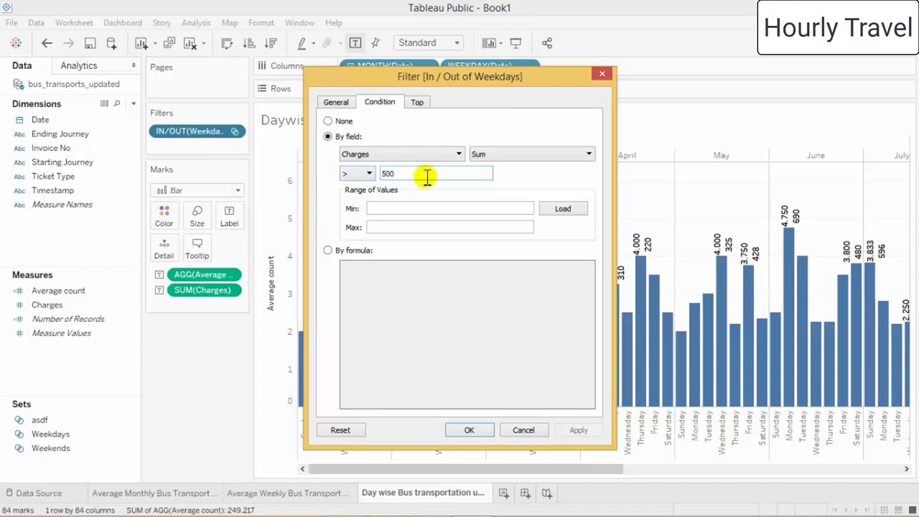
left_click(491, 153)
left_click(495, 180)
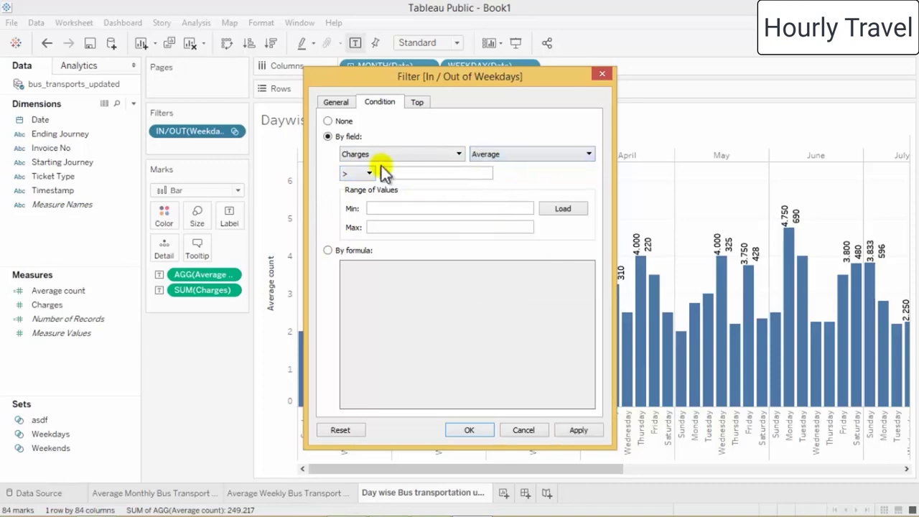
left_click(499, 153)
left_click(495, 176)
left_click(498, 156)
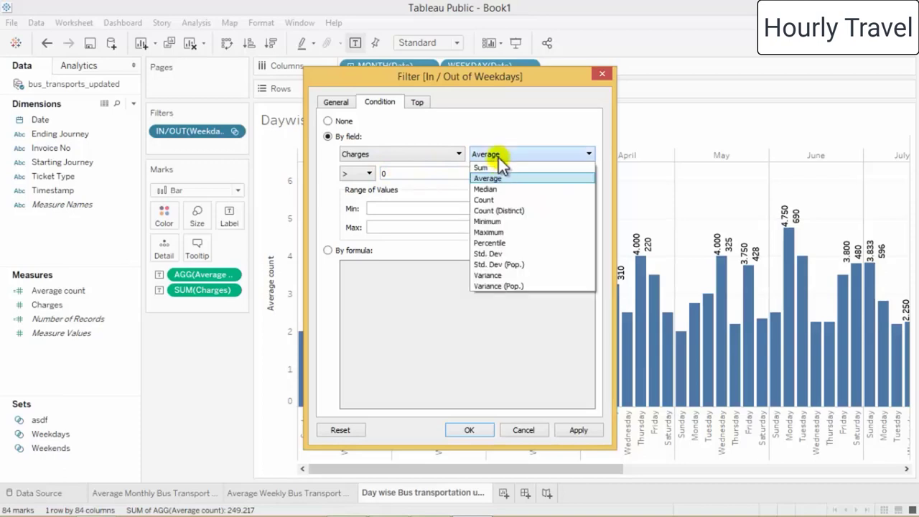
left_click(488, 167)
left_click(465, 173)
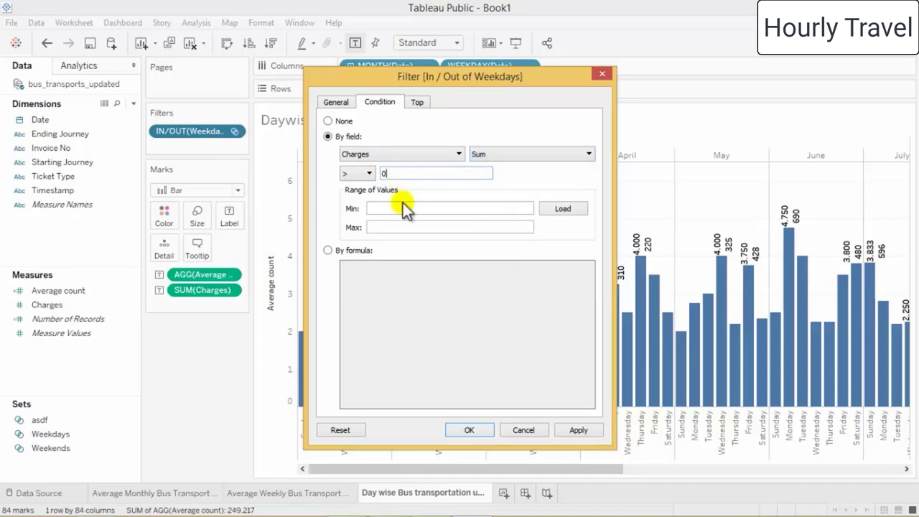
left_click(562, 210)
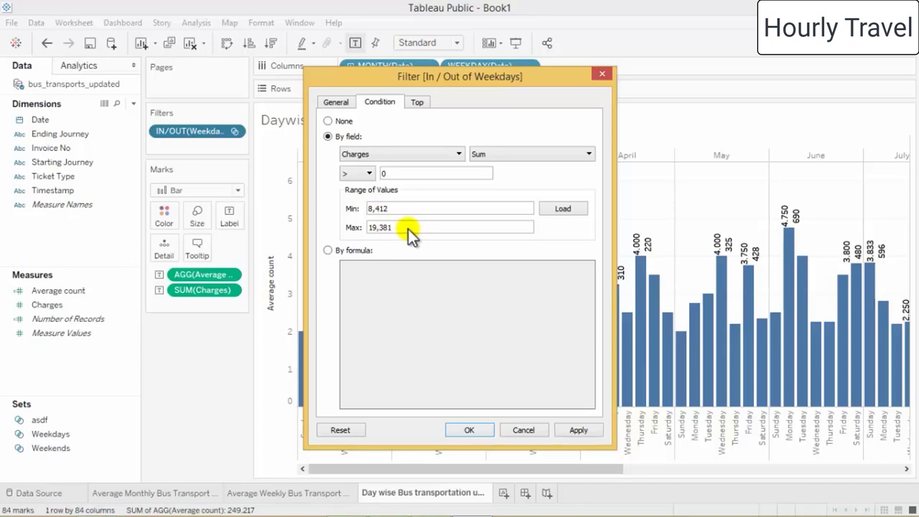
left_click(579, 431)
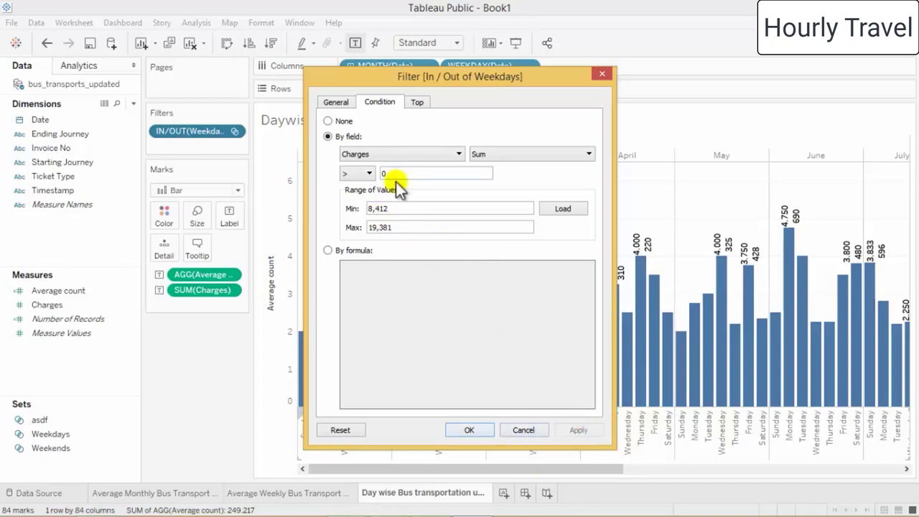
Set the filter condition to a sum of Charges less than 250 and accept it
left_click(359, 175)
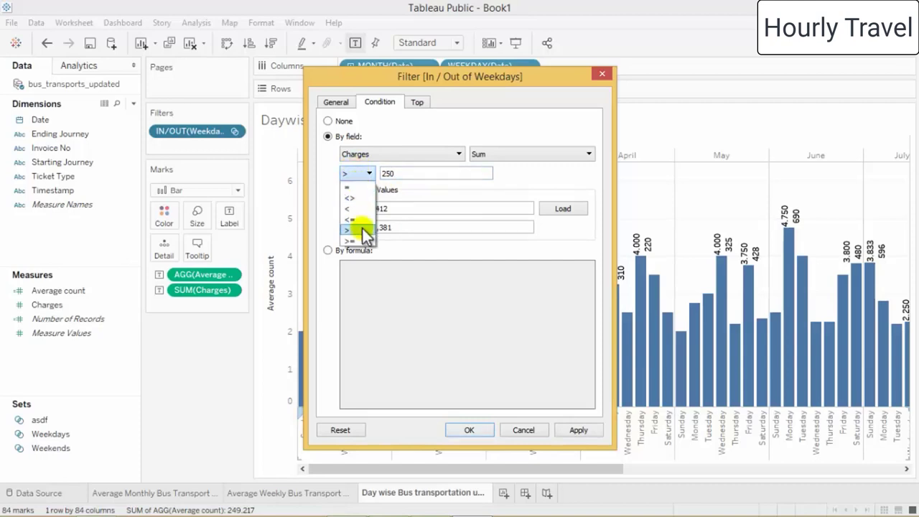
key("Escape")
left_click(361, 174)
left_click(364, 207)
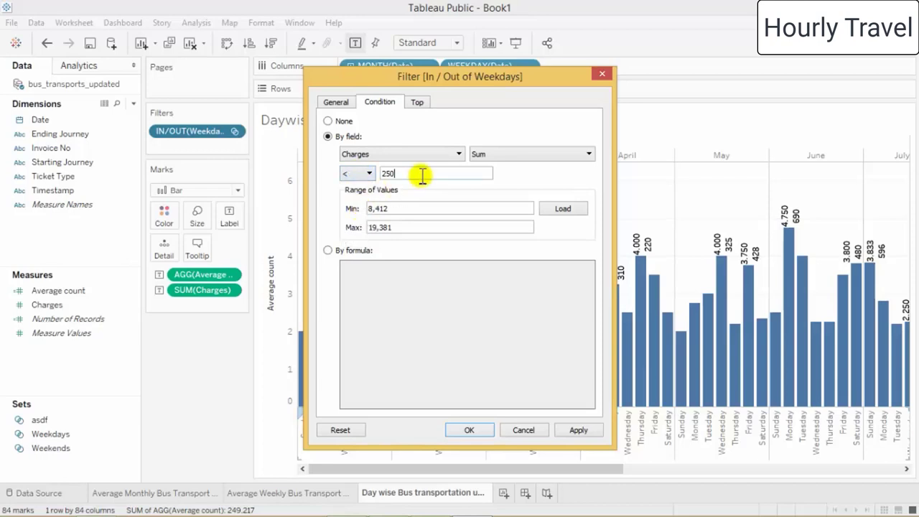
left_click(423, 174)
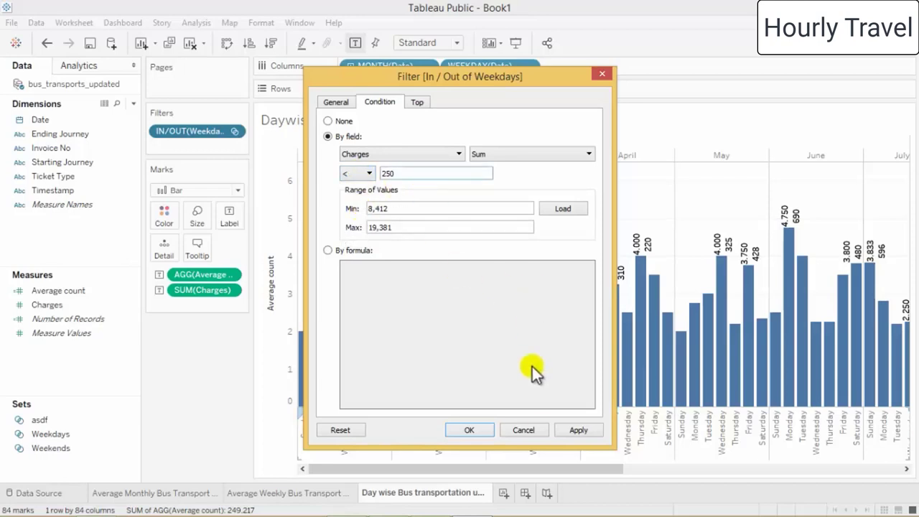
left_click(469, 428)
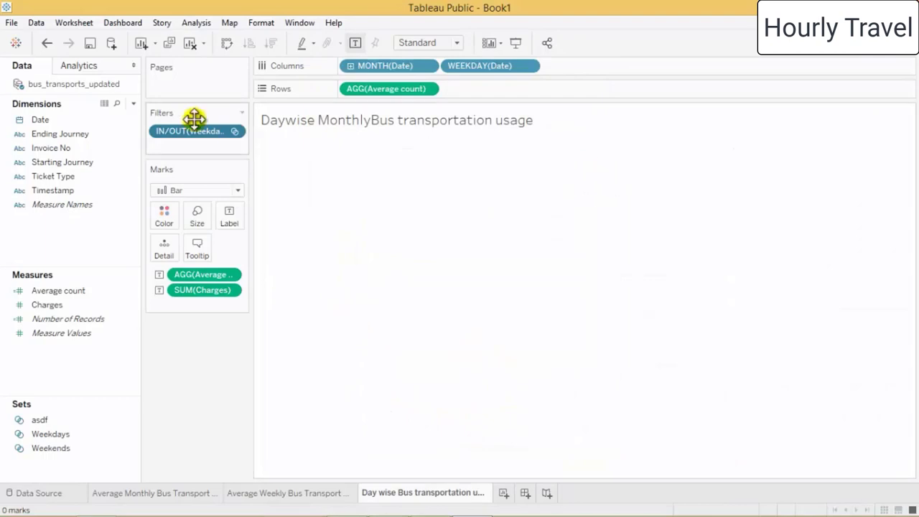
Edit the Weekdays filter's condition to use an Average count less than 2 and accept it
left_click(235, 132)
left_click(235, 147)
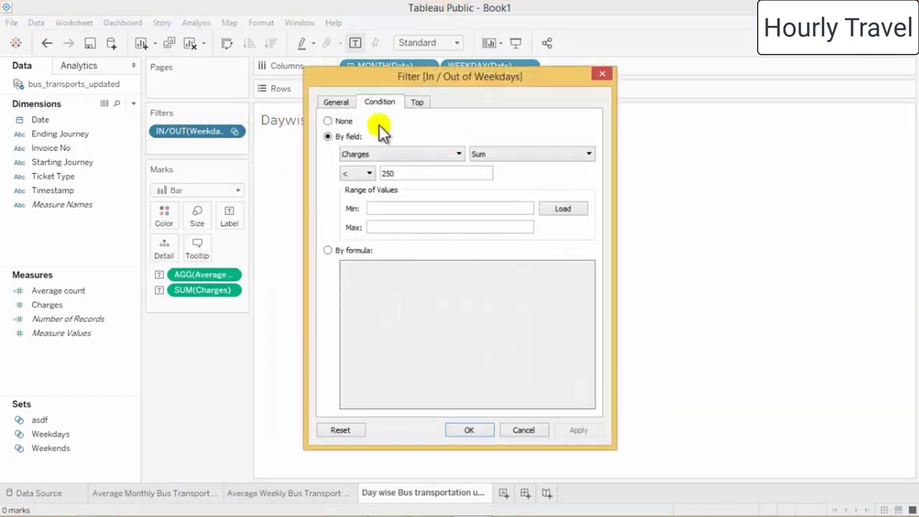
left_click(418, 152)
left_click(413, 180)
double_click(379, 173)
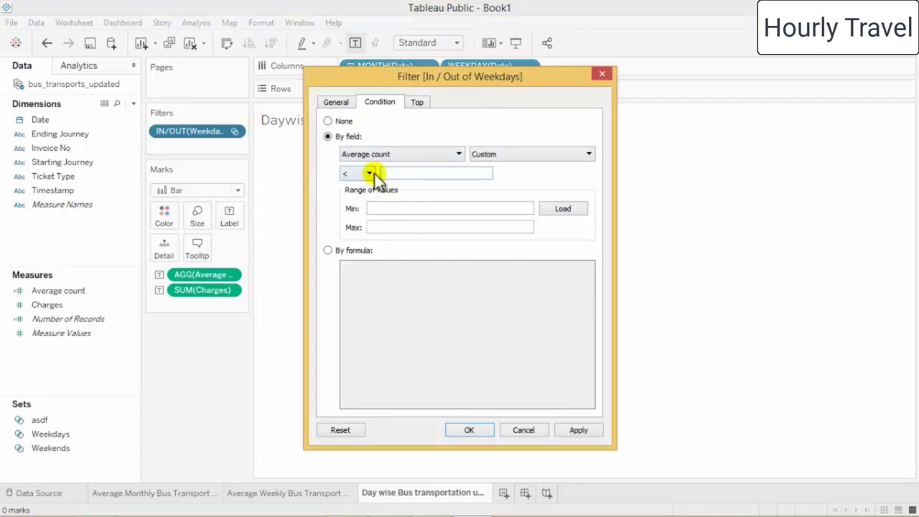
key("BackSpace")
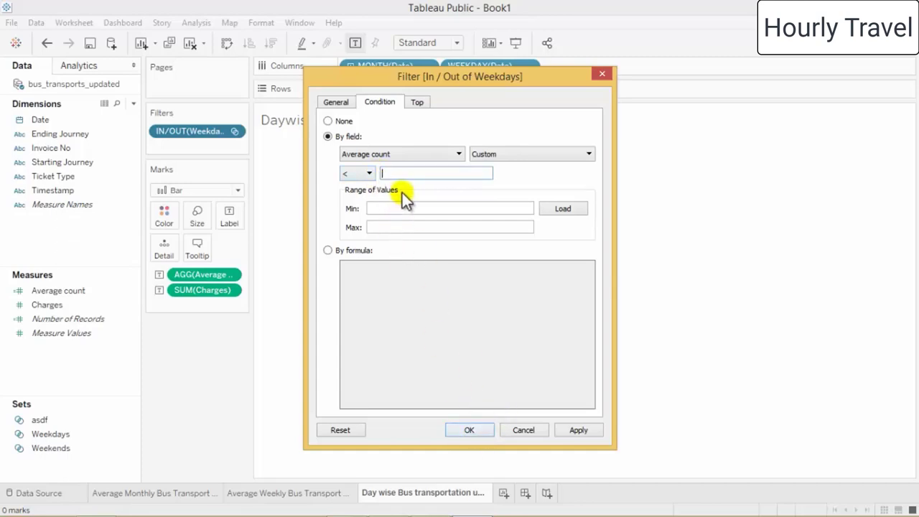
type("2")
left_click(469, 430)
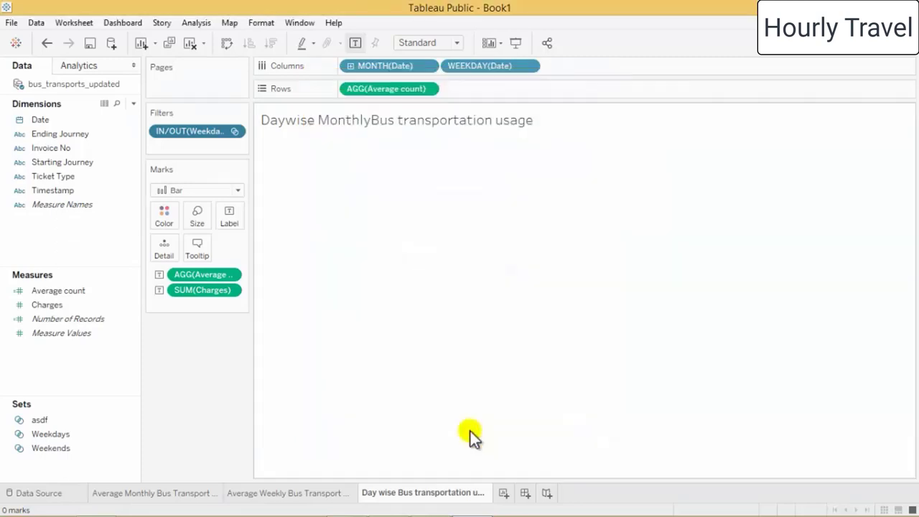
Raise the Average count threshold in the Weekdays filter's condition to 3 and accept it
left_click(236, 132)
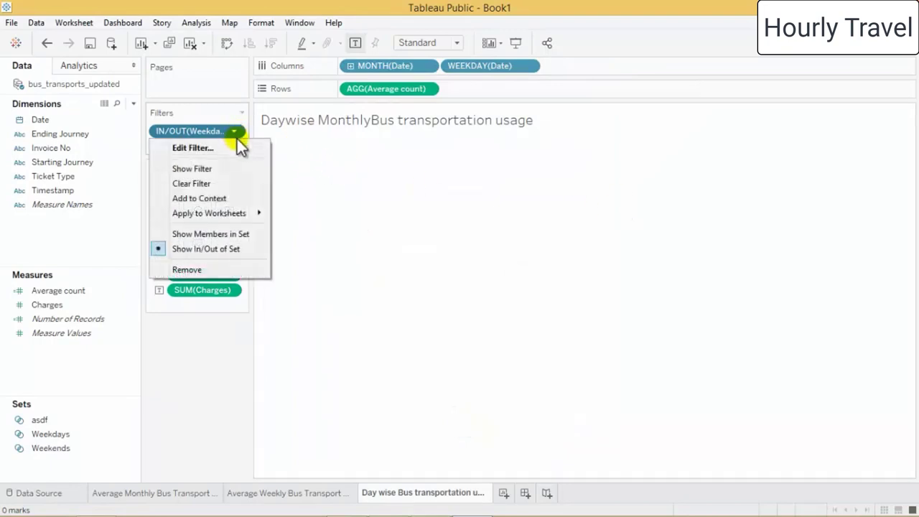
left_click(235, 147)
left_click_drag(423, 173, 297, 168)
key("BackSpace")
type("3")
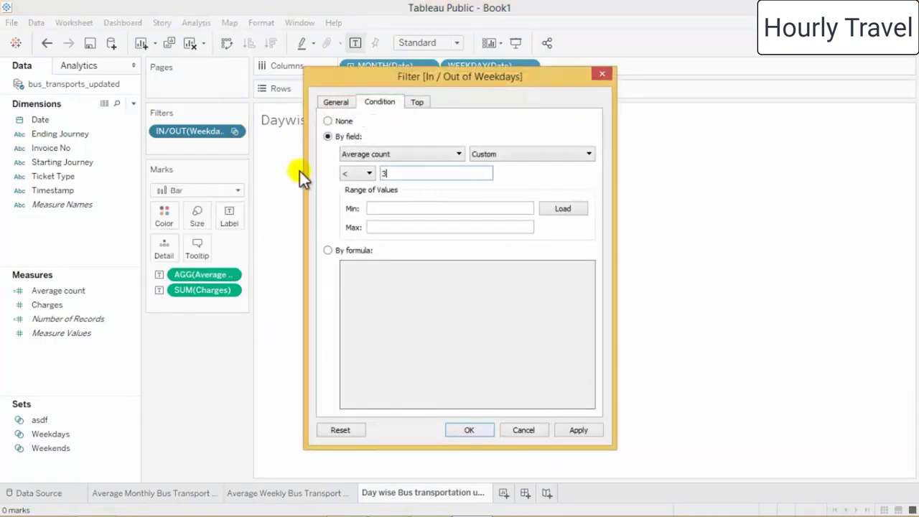
left_click(482, 434)
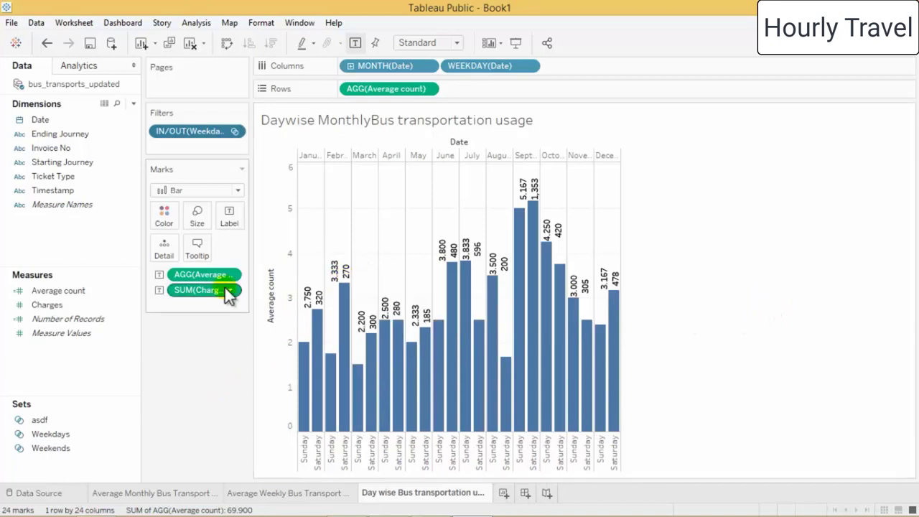
Remove the Charges label from the bars and replace the In/Out filter with the members of the Weekdays set
left_click_drag(219, 292, 119, 353)
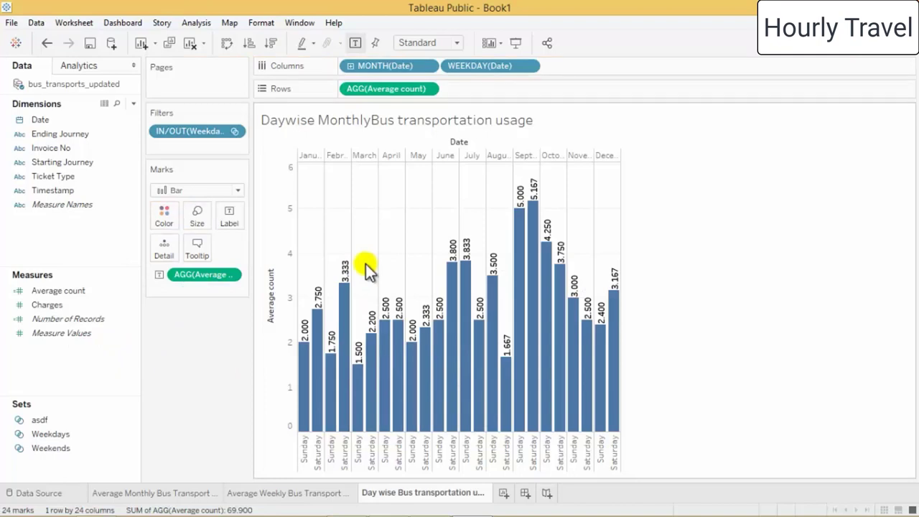
mouse_move(513, 423)
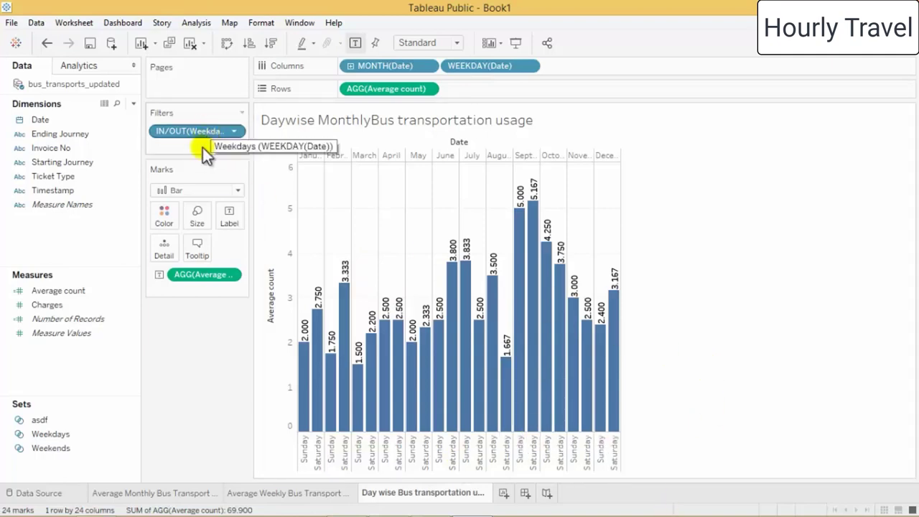
left_click_drag(57, 435, 167, 147)
Give the Weekdays members filter a by-field condition of Average count equal to 2 and apply it
left_click(236, 132)
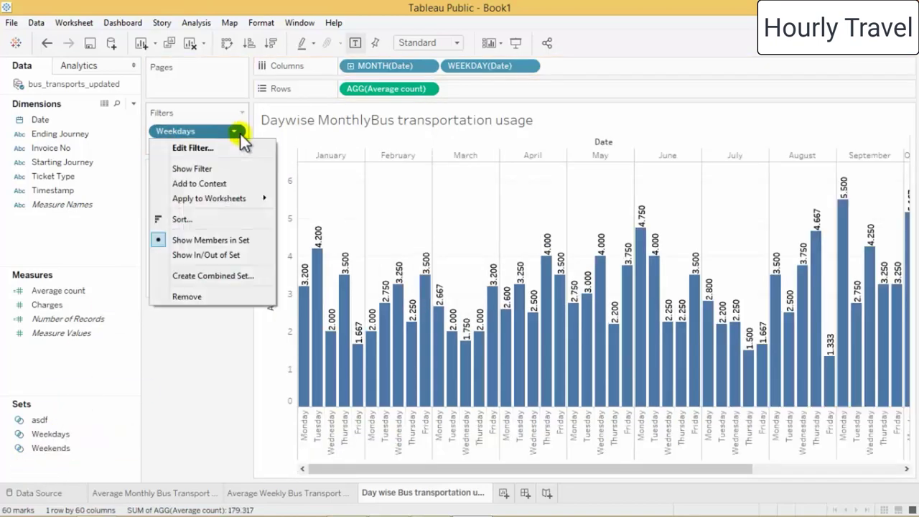
left_click(228, 149)
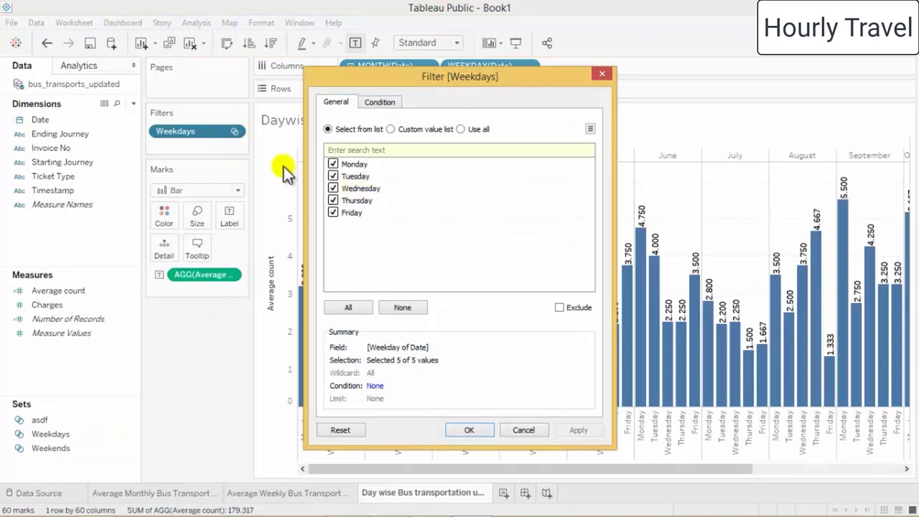
left_click(390, 101)
left_click(328, 137)
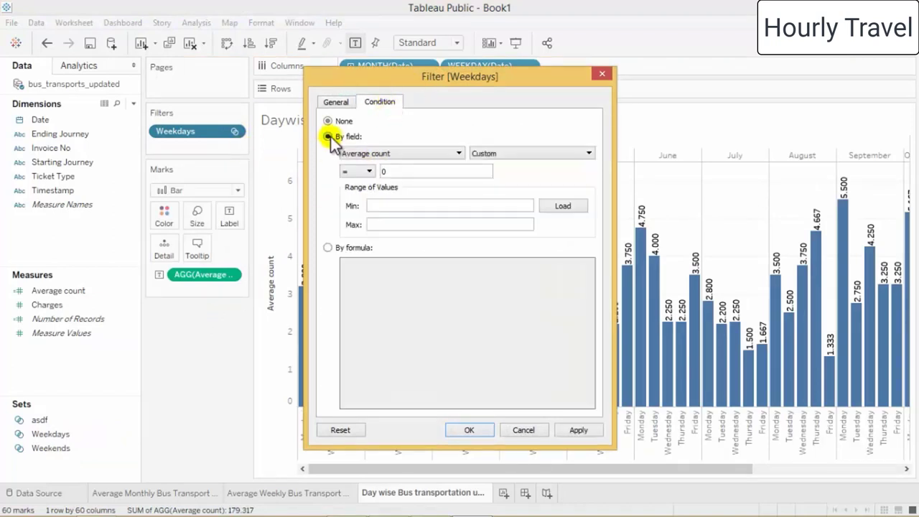
left_click(395, 154)
left_click(395, 154)
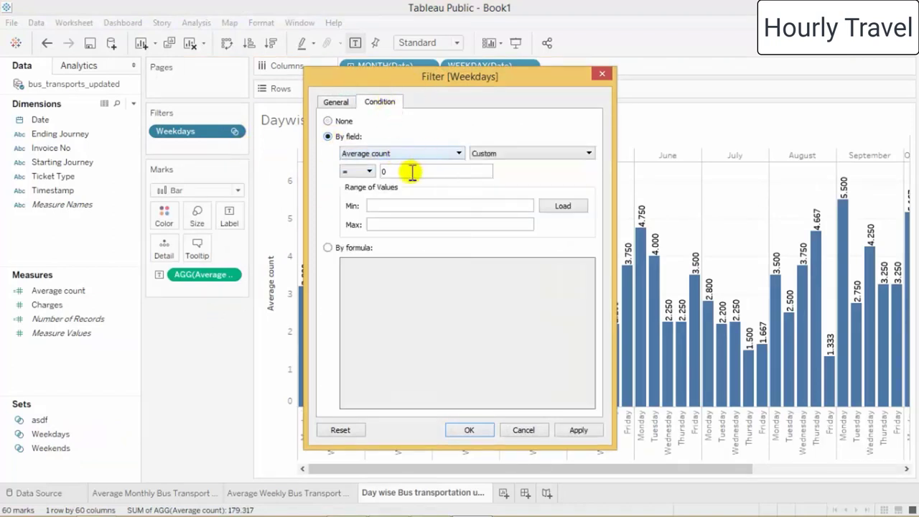
type("3")
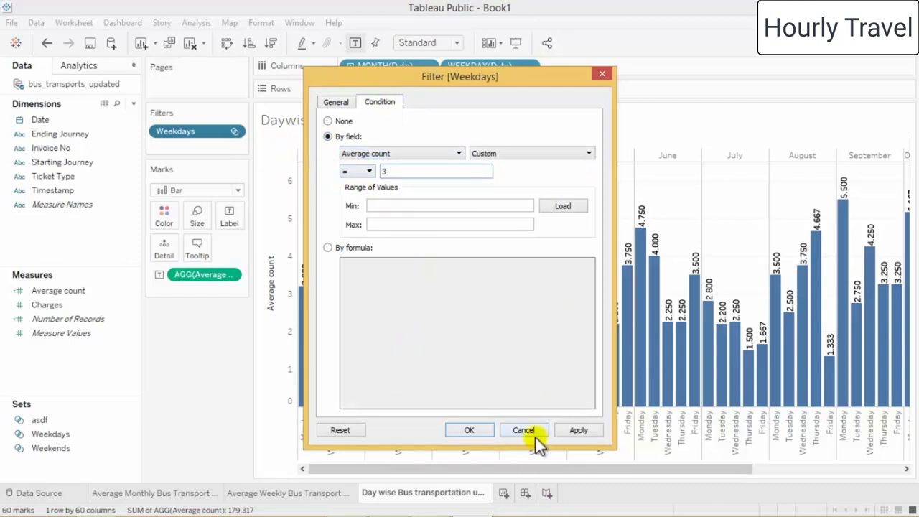
key("BackSpace")
type("2")
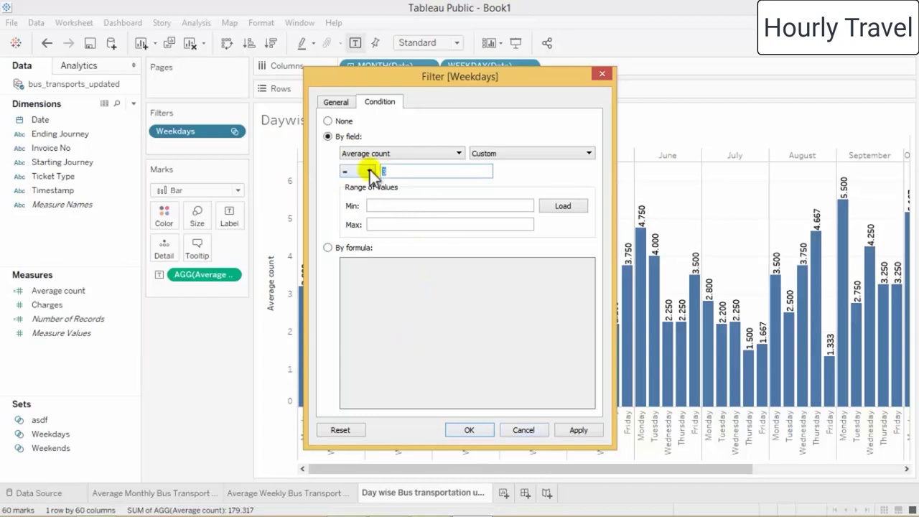
left_click(563, 431)
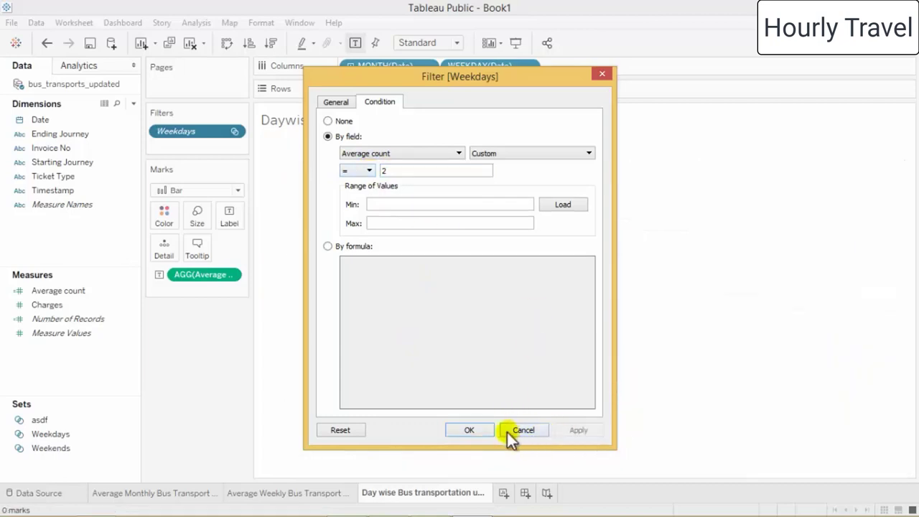
Change the Average count value in the filter condition to 3 and apply it
left_click_drag(436, 78, 446, 59)
double_click(400, 150)
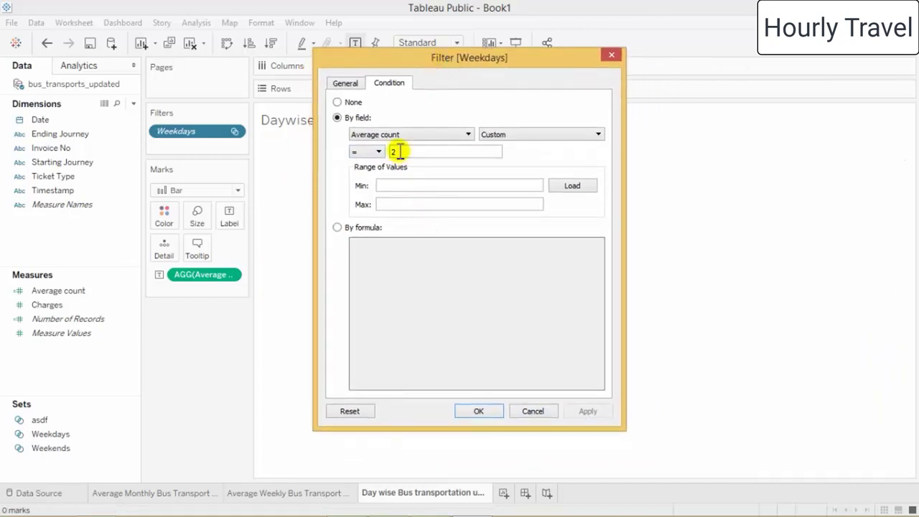
type("3")
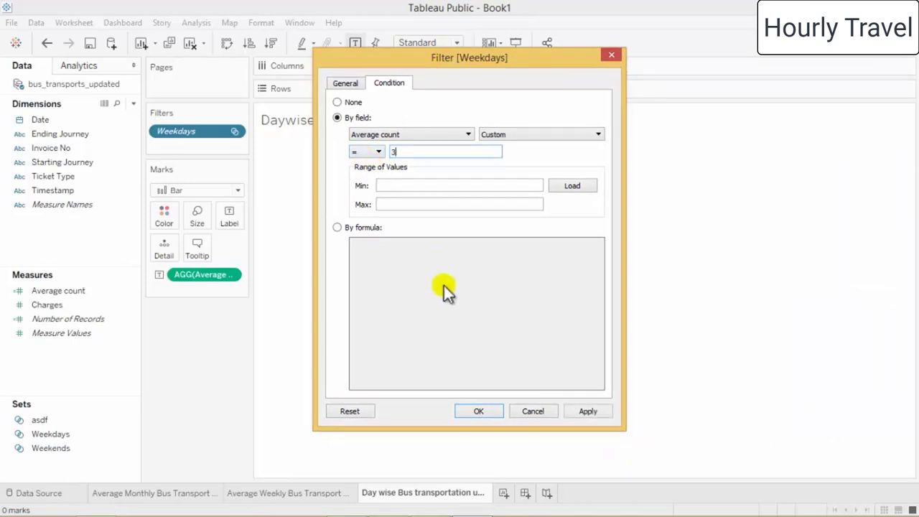
left_click(573, 414)
Switch the condition's comparison to Average count less than 3 and apply it
left_click(376, 152)
left_click(367, 186)
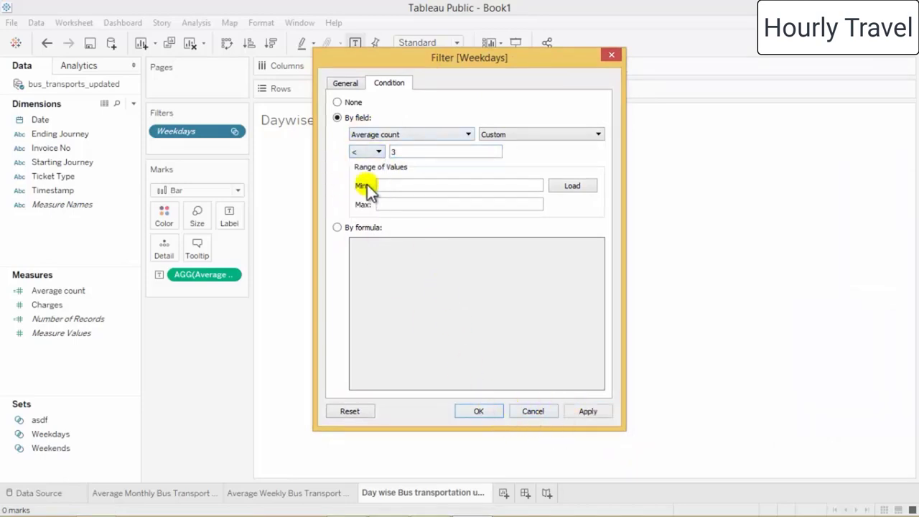
left_click(394, 151)
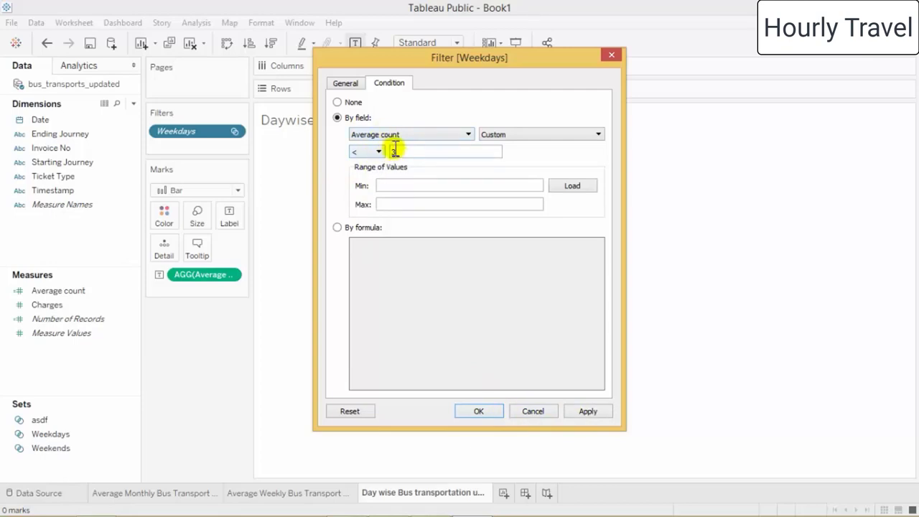
left_click(584, 411)
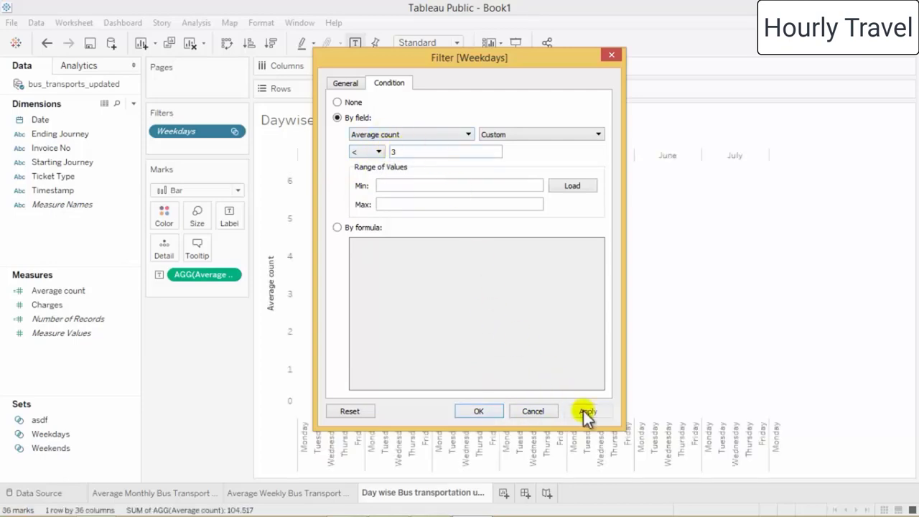
Switch the condition's comparison to Average count greater than 3 and accept the filter
left_click(366, 152)
left_click(372, 209)
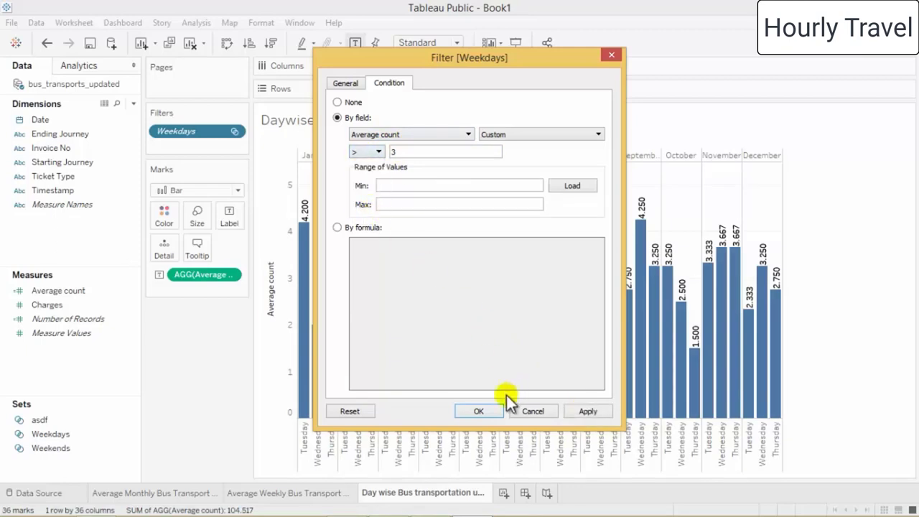
left_click(488, 409)
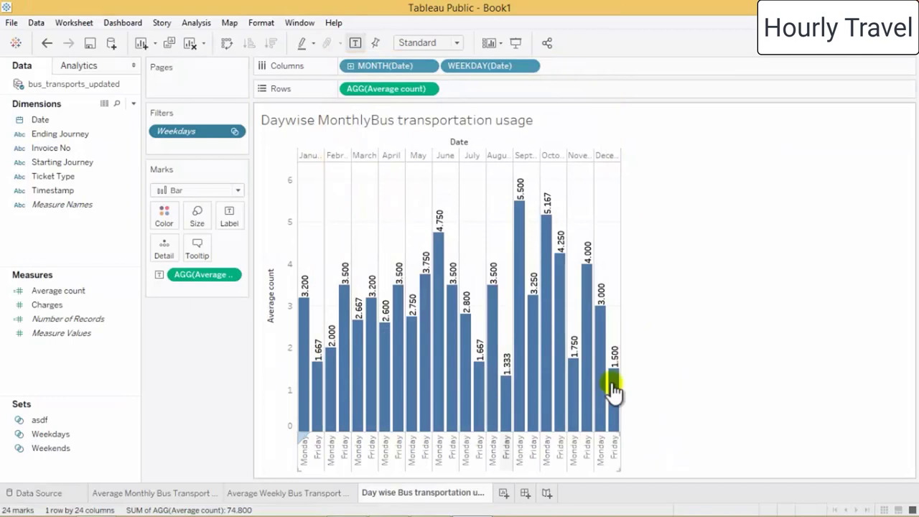
mouse_move(318, 415)
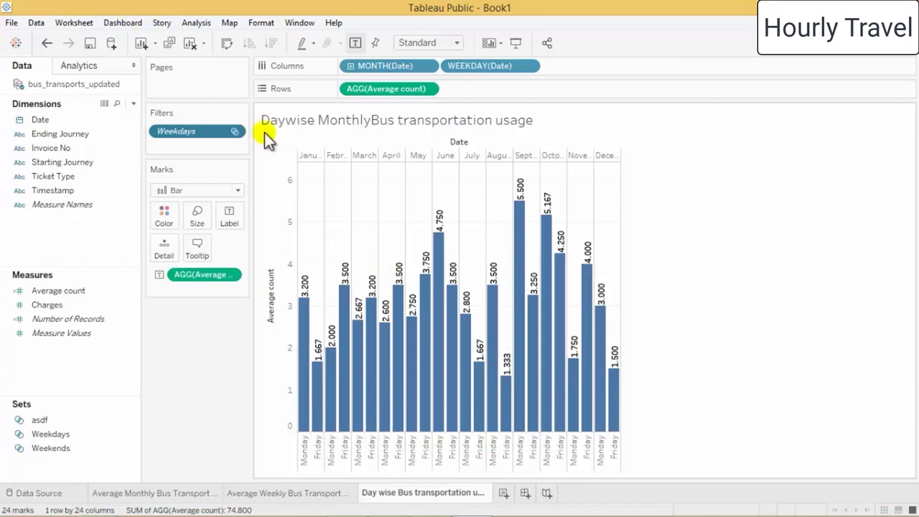
Change the Weekdays filter's condition to Average count greater than or equal to 3 and accept the filter
left_click(235, 132)
left_click(237, 147)
left_click_drag(480, 82, 563, 87)
left_click_drag(702, 65, 779, 57)
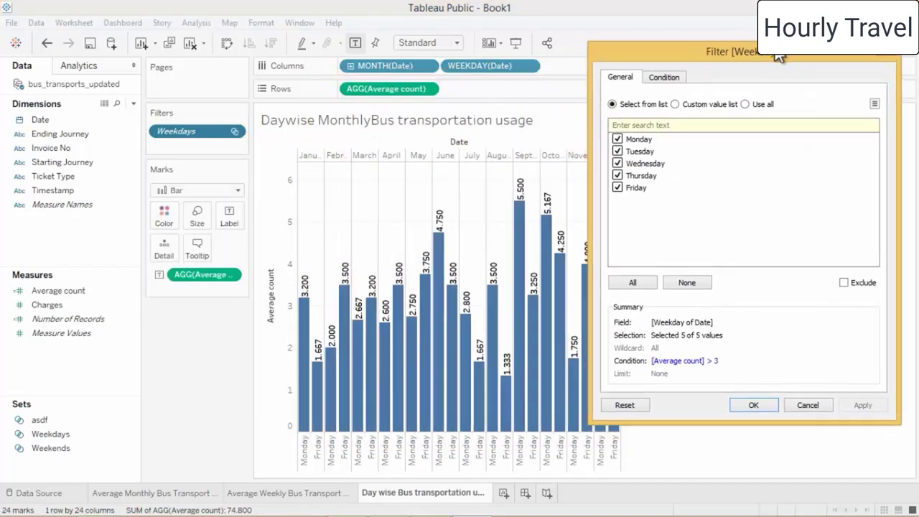
left_click(664, 76)
left_click(650, 146)
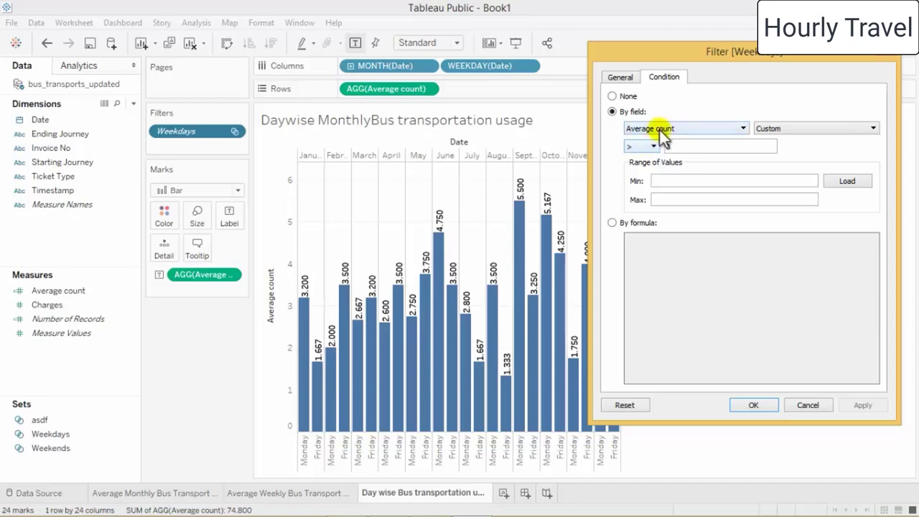
type("3")
left_click(650, 147)
left_click(641, 213)
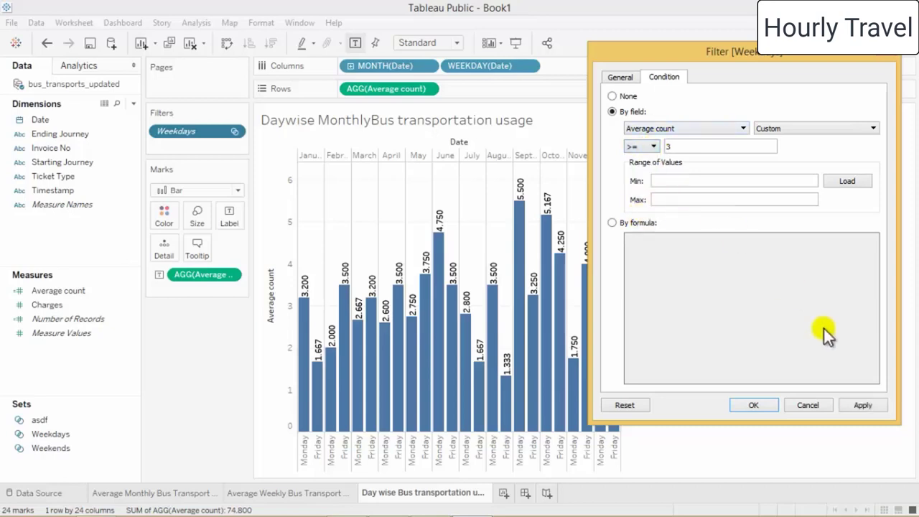
left_click(758, 405)
mouse_move(508, 406)
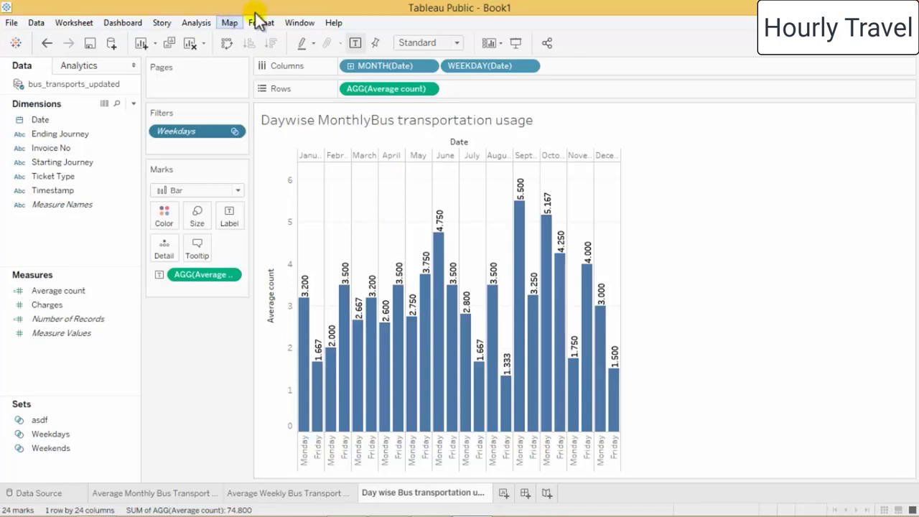
Deselect Friday in the Weekdays filter's member list and apply the filter
left_click(237, 131)
left_click(245, 151)
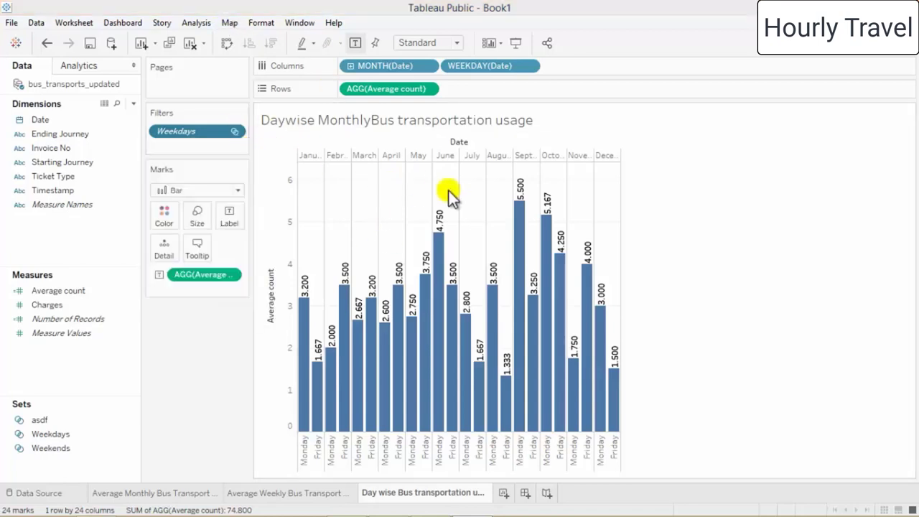
left_click(353, 215)
left_click(333, 213)
left_click(561, 430)
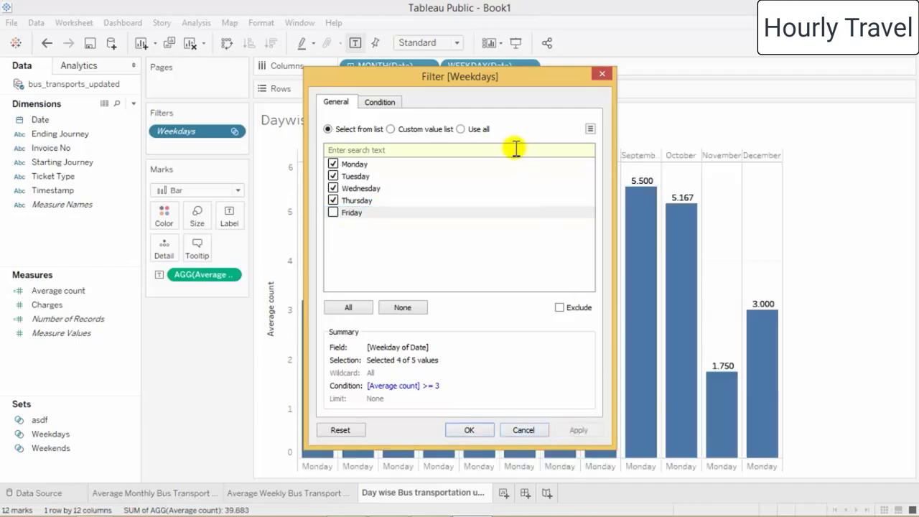
Reselect Friday, set the Weekdays filter's condition to sum of Charges greater than or equal to 500, and accept the filter
left_click(333, 213)
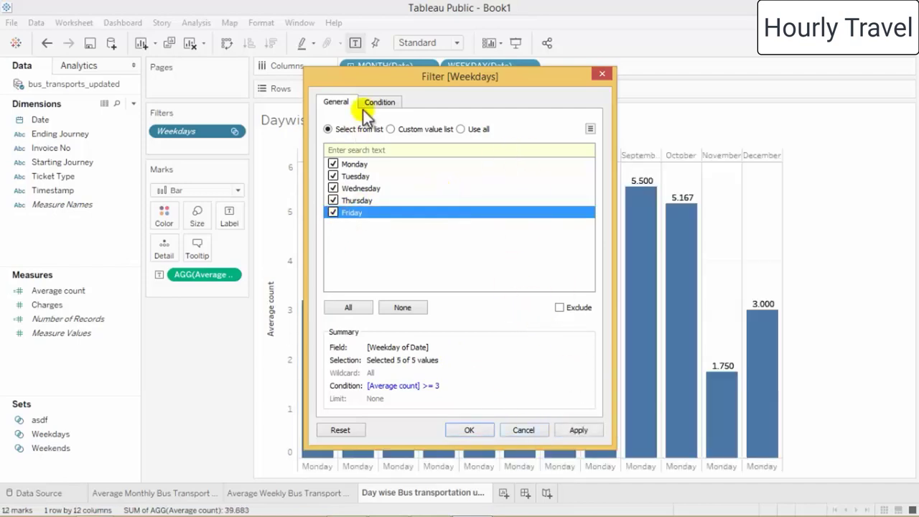
left_click(378, 102)
left_click(509, 151)
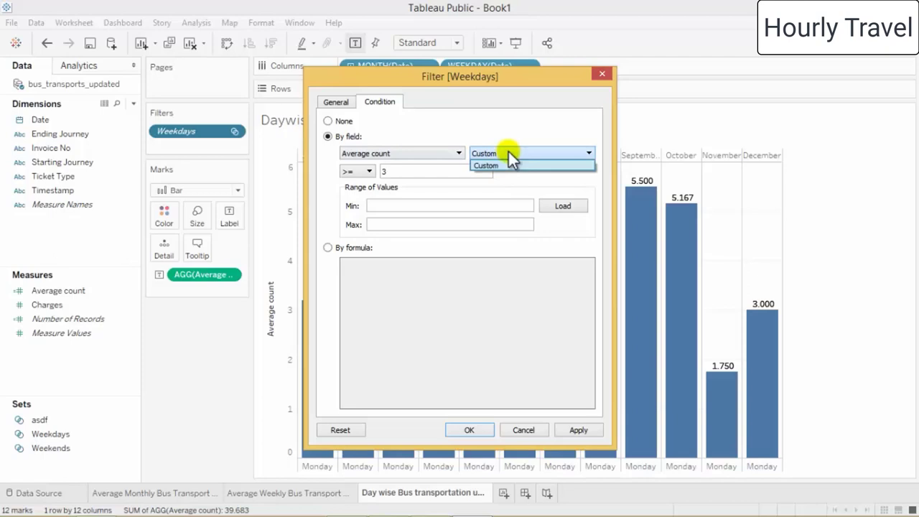
left_click(509, 152)
left_click(380, 153)
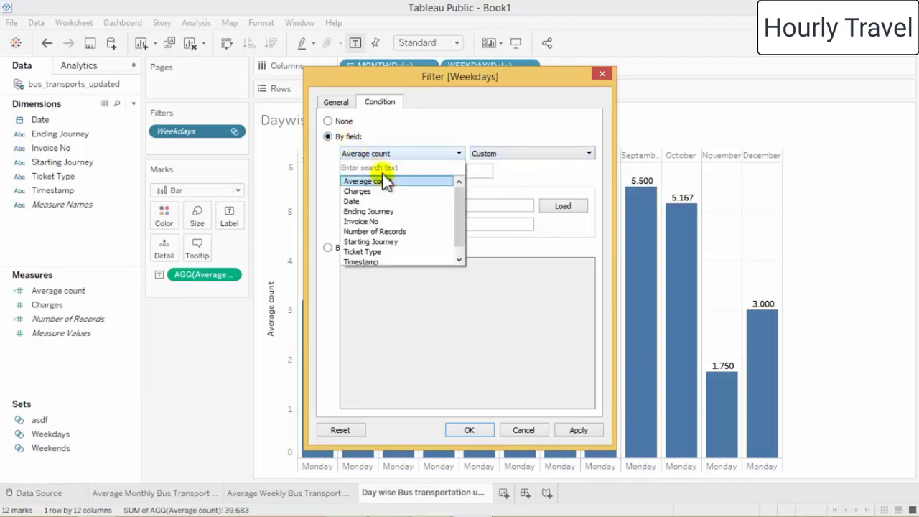
left_click(382, 191)
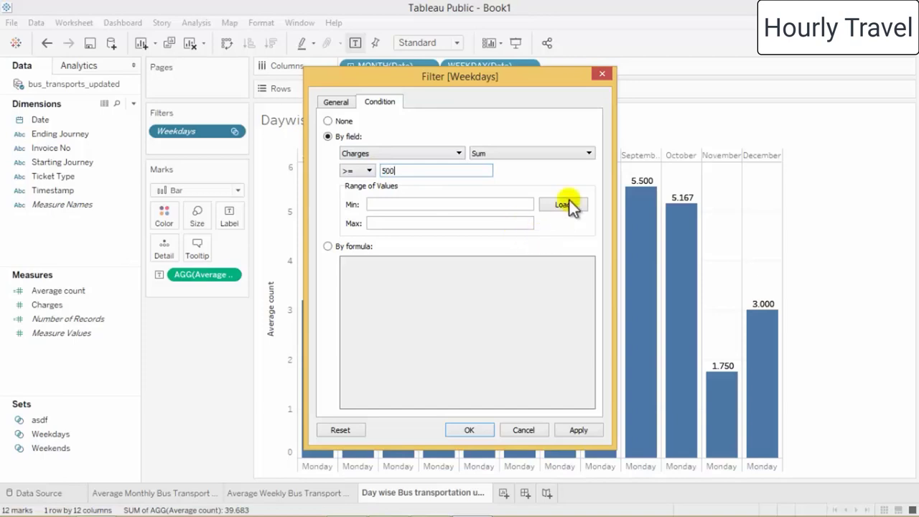
left_click(575, 431)
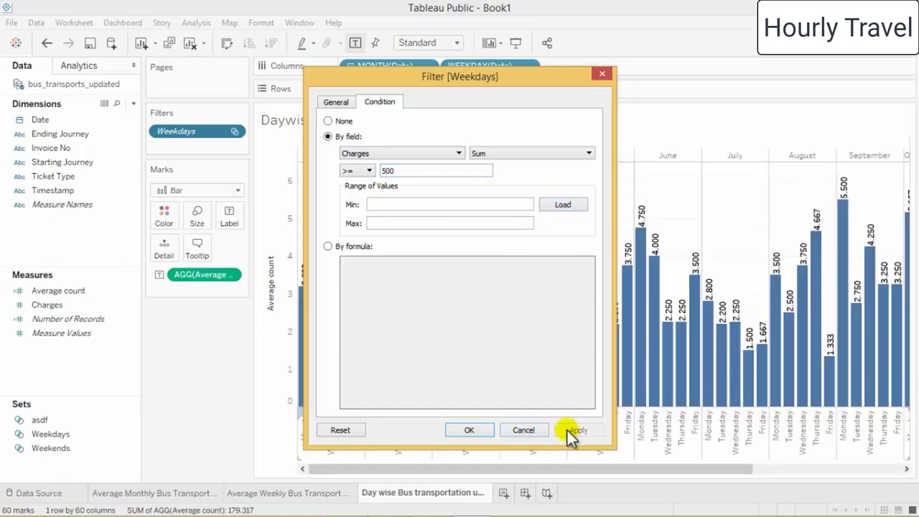
left_click(469, 430)
Add the Charges measure as a second label on the bars, alongside Average count
left_click(47, 305)
left_click_drag(49, 299, 233, 221)
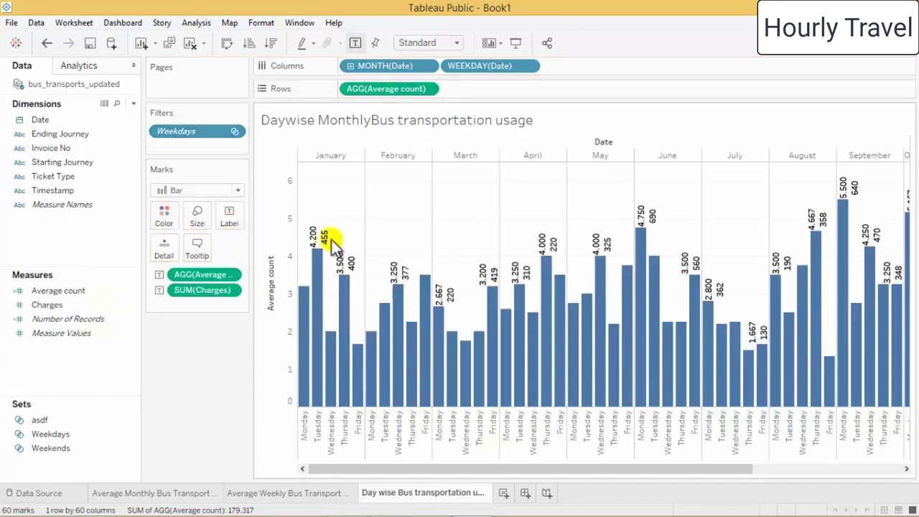
mouse_move(350, 263)
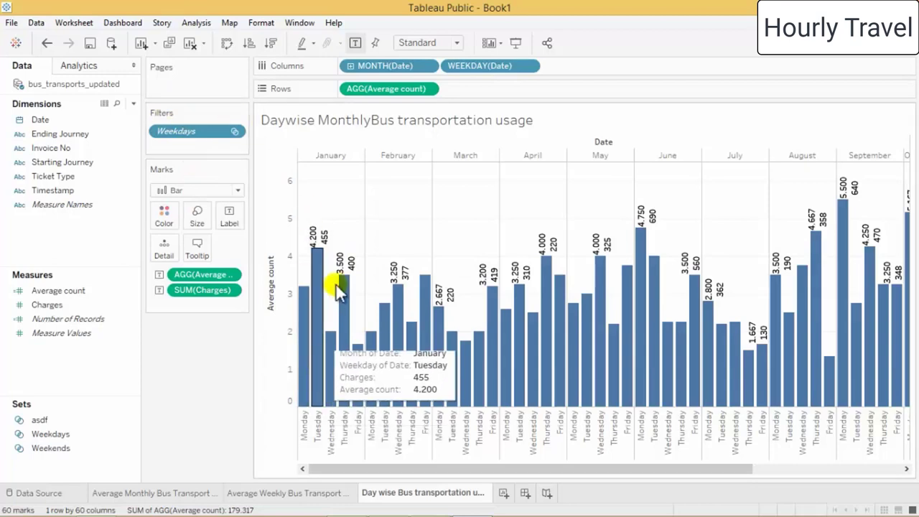
Switch the Weekdays filter to show In/Out of set and accept it with neither value selected
left_click(234, 131)
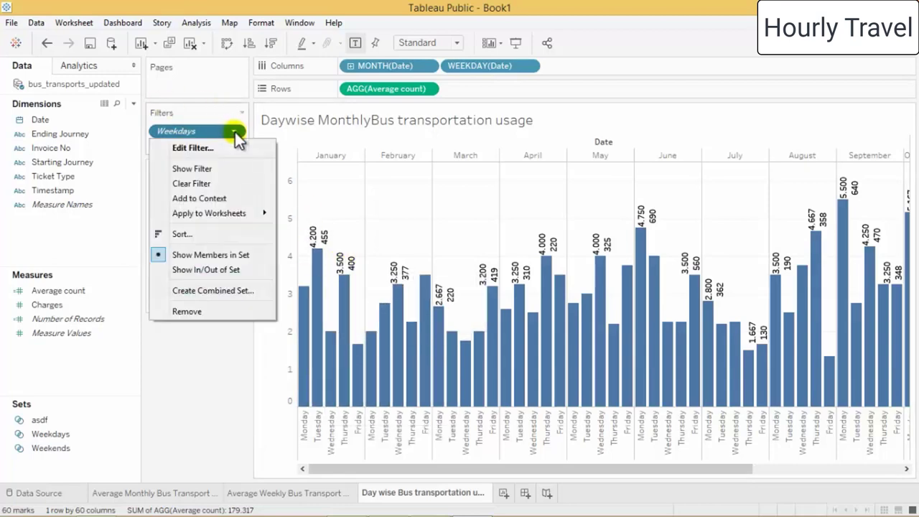
left_click(239, 269)
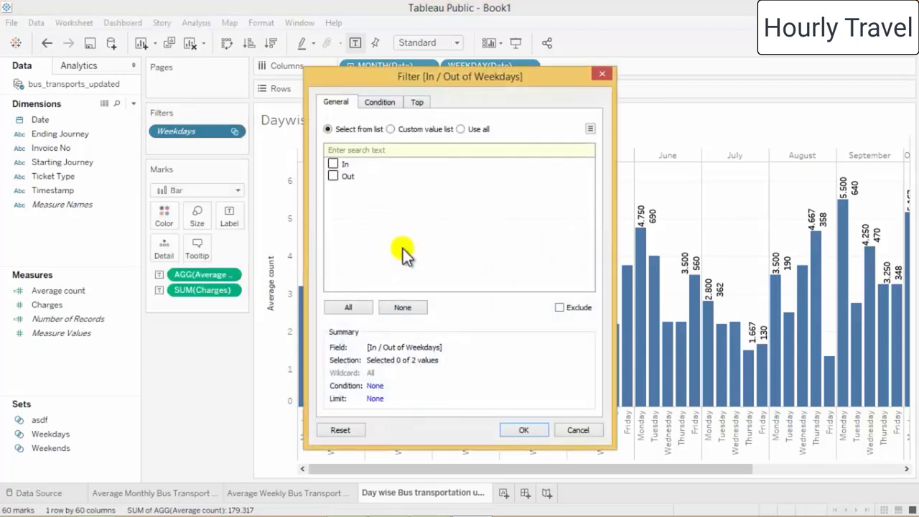
left_click(524, 430)
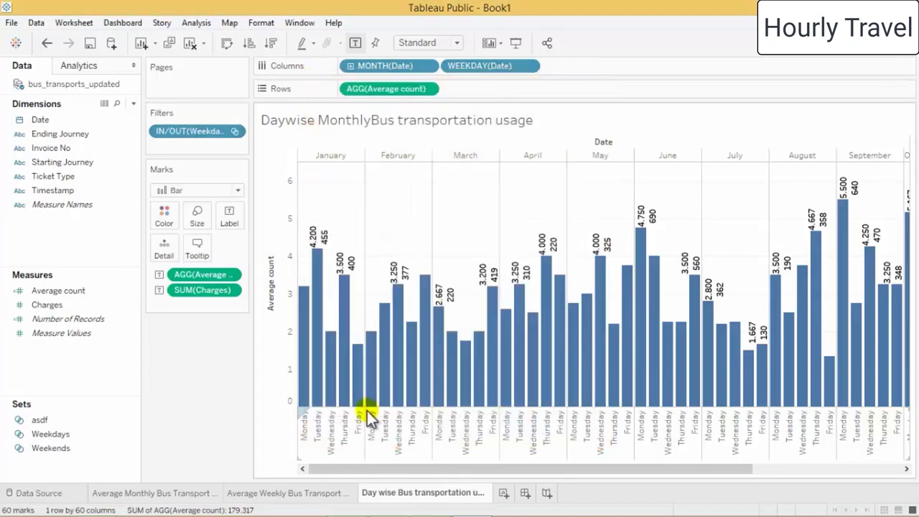
Choose In/Out of set again for the Weekdays filter and remove the filter from the view
left_click(233, 132)
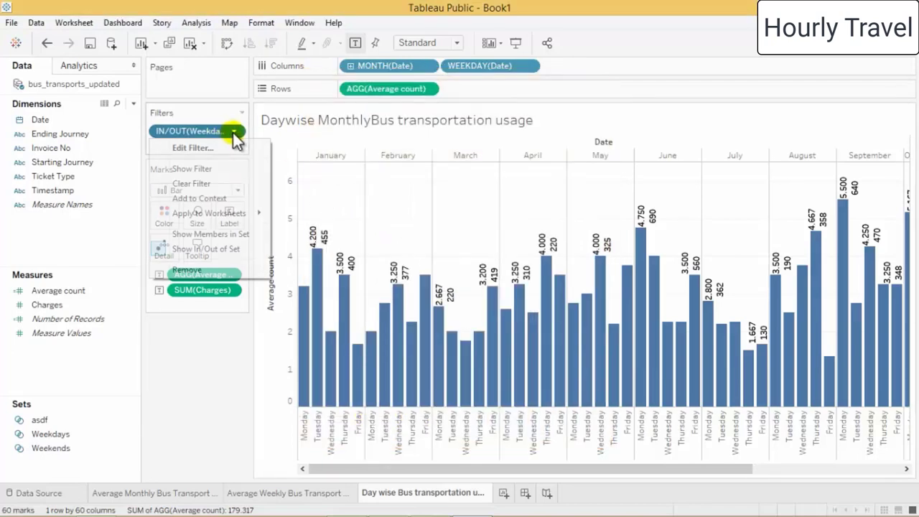
left_click(232, 249)
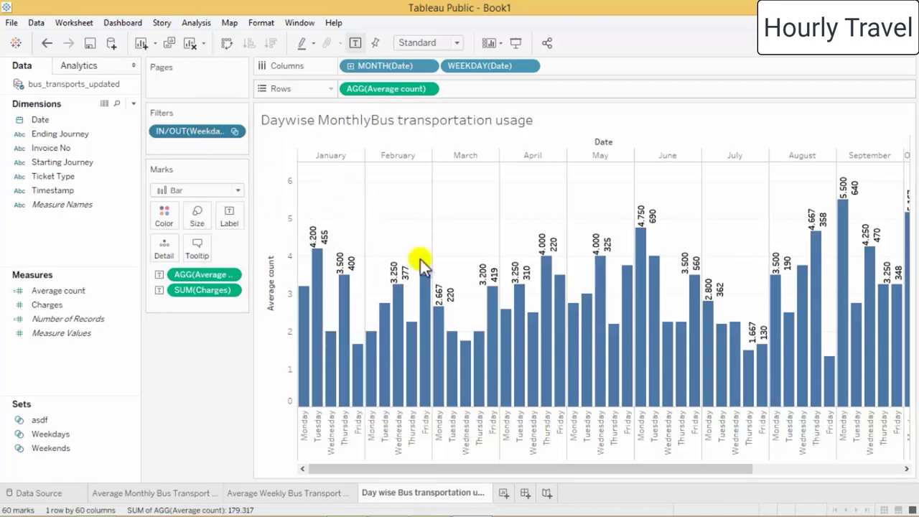
mouse_move(345, 311)
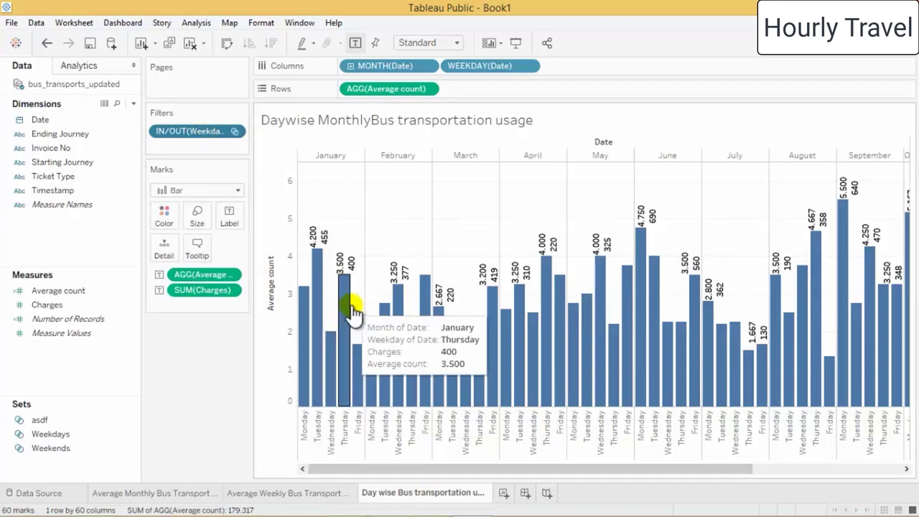
left_click_drag(208, 137, 95, 459)
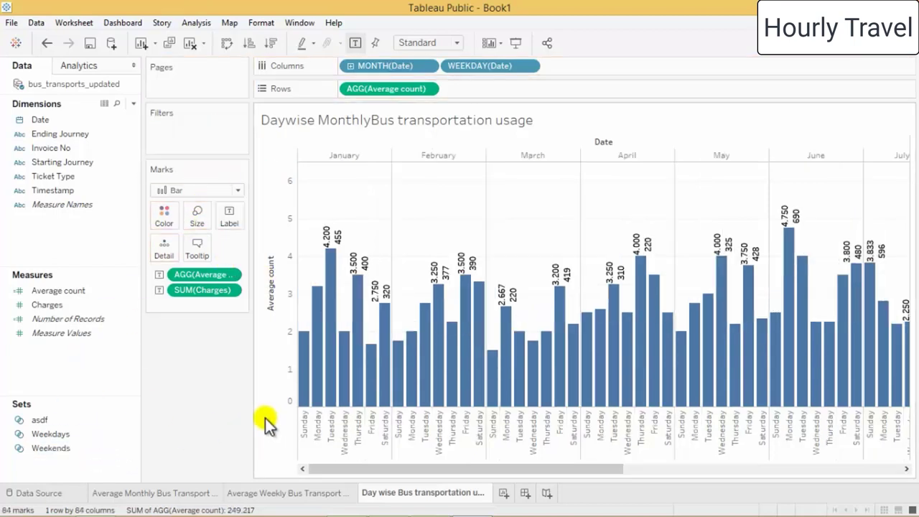